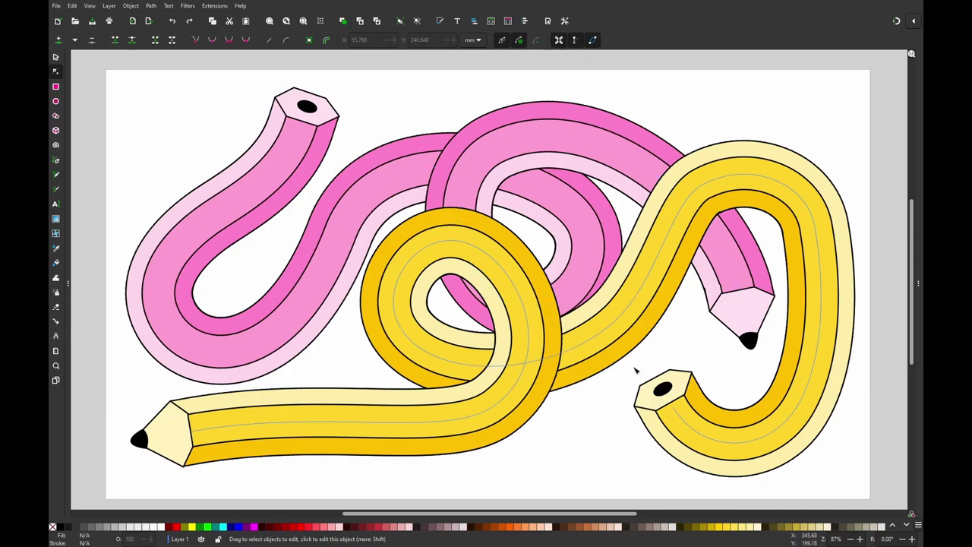
Step: Move the end node at the yellow pencil's sharpened tip outward to about X 43.7, Y 248.5 mm
{"action": "left_click", "coordinate": [201, 426]}
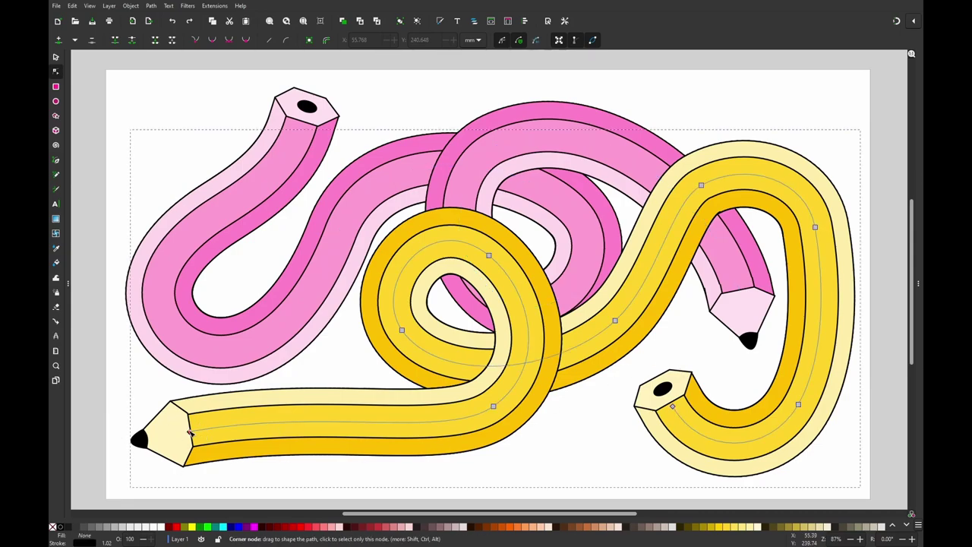
{"action": "mouse_move", "coordinate": [191, 431]}
{"action": "left_mouse_down"}
{"action": "mouse_move", "coordinate": [257, 393]}
{"action": "mouse_move", "coordinate": [171, 443]}
{"action": "left_mouse_up"}
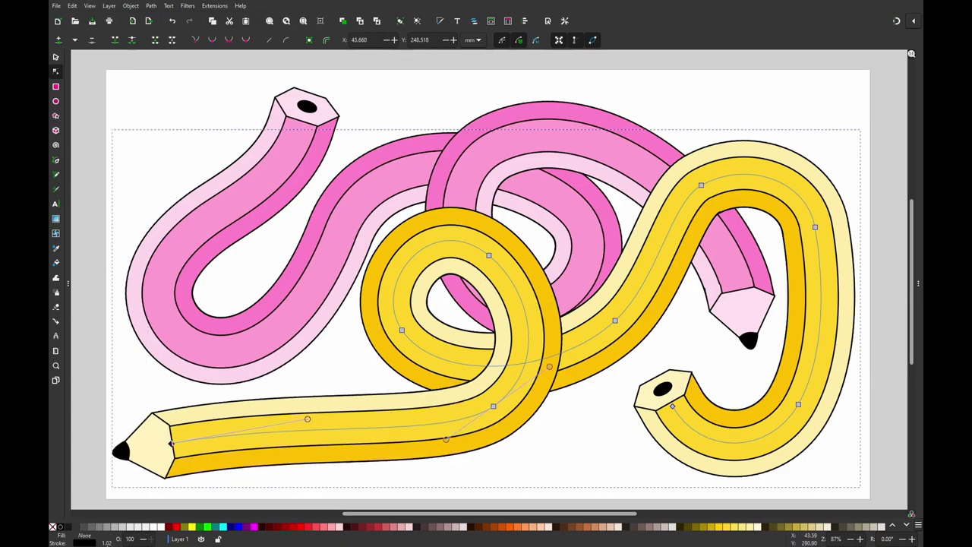
{"action": "left_click_drag", "start_coordinate": [107, 542], "coordinate": [119, 524]}
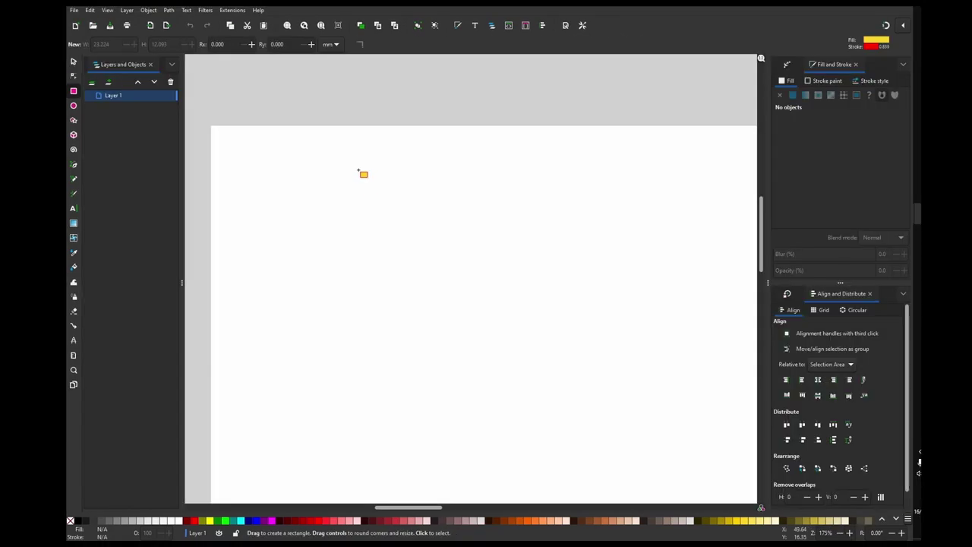
Step: Draw a closed wood-tip outline against the left ends of the three stacked yellow bars and fill it pale yellow, lightness 87
{"action": "key", "text": "ctrl+a"}
{"action": "key", "text": "b"}
{"action": "left_click", "coordinate": [342, 160]}
{"action": "left_click", "coordinate": [312, 178]}
{"action": "left_click", "coordinate": [312, 193]}
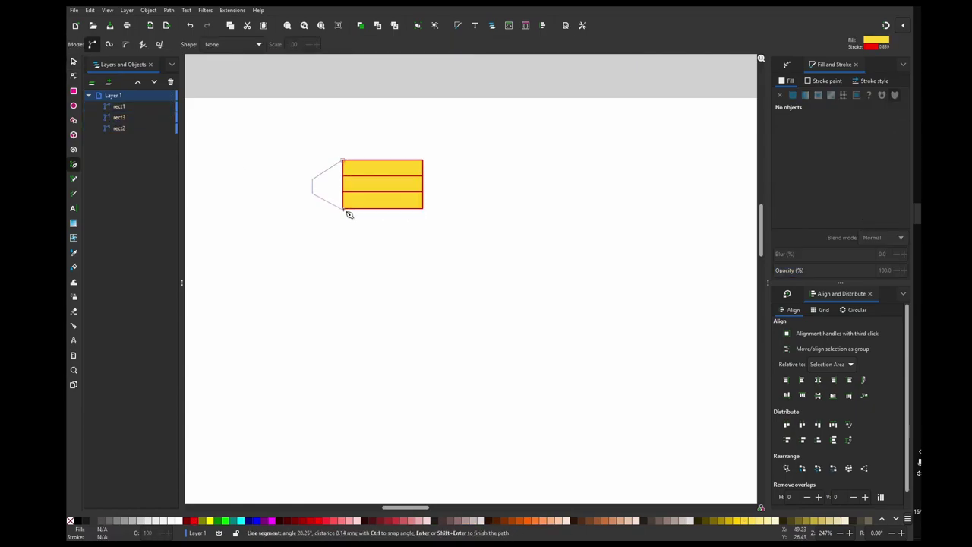
{"action": "left_click", "coordinate": [343, 208]}
{"action": "left_click", "coordinate": [352, 192]}
{"action": "left_click", "coordinate": [352, 176]}
{"action": "left_click", "coordinate": [343, 160]}
{"action": "left_click", "coordinate": [859, 176]}
Step: Widen the pencil's middle bar by shifting the shared nodes outward, and shorten the wood tip by moving its end nodes inward
{"action": "key", "text": "n"}
{"action": "left_click", "coordinate": [425, 156], "text": "shift"}
{"action": "left_click", "coordinate": [425, 220], "text": "shift"}
{"action": "left_click", "coordinate": [410, 188], "text": "shift"}
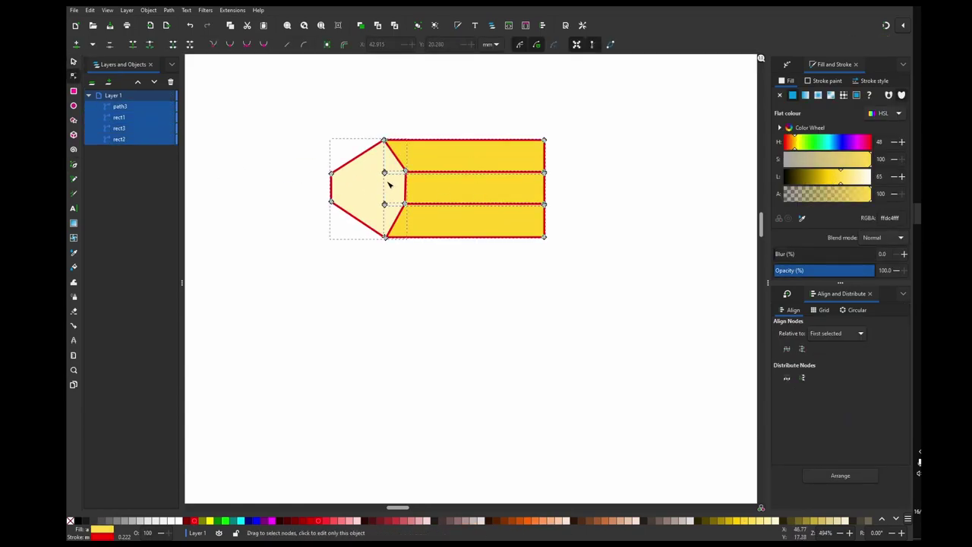
{"action": "left_click_drag", "start_coordinate": [375, 161], "coordinate": [414, 213]}
{"action": "left_click_drag", "start_coordinate": [566, 223], "coordinate": [524, 161]}
{"action": "left_click_drag", "start_coordinate": [464, 170], "coordinate": [464, 162]}
{"action": "left_click", "coordinate": [364, 189]}
{"action": "left_click_drag", "start_coordinate": [332, 203], "coordinate": [341, 205]}
Step: Draw a small closed lead point on the narrow end of the wood tip and fill it black
{"action": "key", "text": "b"}
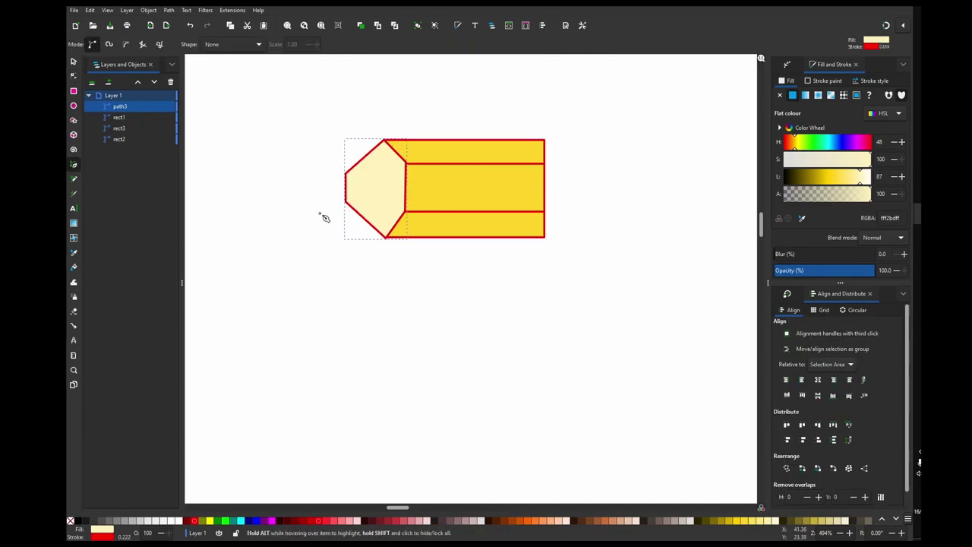
{"action": "left_click", "coordinate": [345, 201]}
{"action": "left_click", "coordinate": [325, 187]}
{"action": "left_click", "coordinate": [346, 174]}
{"action": "left_click", "coordinate": [346, 201]}
{"action": "left_click", "coordinate": [78, 520]}
Step: Reshape the black lead point with rounded sides by adjusting its nodes and curve segments
{"action": "key", "text": "n"}
{"action": "left_click_drag", "start_coordinate": [344, 173], "coordinate": [329, 185]}
{"action": "scroll", "coordinate": [338, 199], "scroll_direction": "up", "scroll_amount": 4}
{"action": "left_click_drag", "start_coordinate": [331, 120], "coordinate": [330, 114]}
{"action": "left_click_drag", "start_coordinate": [291, 150], "coordinate": [307, 150]}
{"action": "left_click_drag", "start_coordinate": [372, 150], "coordinate": [390, 149]}
Step: Set the outlines of all the pencil shapes to black
{"action": "scroll", "coordinate": [359, 240], "scroll_direction": "down", "scroll_amount": 5}
{"action": "left_click", "coordinate": [380, 224], "text": "shift"}
{"action": "mouse_move", "coordinate": [362, 234]}
{"action": "left_mouse_down"}
{"action": "mouse_move", "coordinate": [531, 238]}
{"action": "mouse_move", "coordinate": [514, 239]}
{"action": "mouse_move", "coordinate": [487, 206]}
{"action": "left_mouse_up"}
{"action": "key", "text": "ctrl+a"}
{"action": "left_click", "coordinate": [77, 521], "text": "shift"}
Step: Place a horizontally mirrored copy of the wood tip on the pencil's right end and fit its inner nodes to the middle bar
{"action": "key", "text": "s"}
{"action": "key", "text": "space"}
{"action": "key", "text": "h"}
{"action": "key", "text": "n"}
{"action": "left_click_drag", "start_coordinate": [480, 232], "coordinate": [486, 240]}
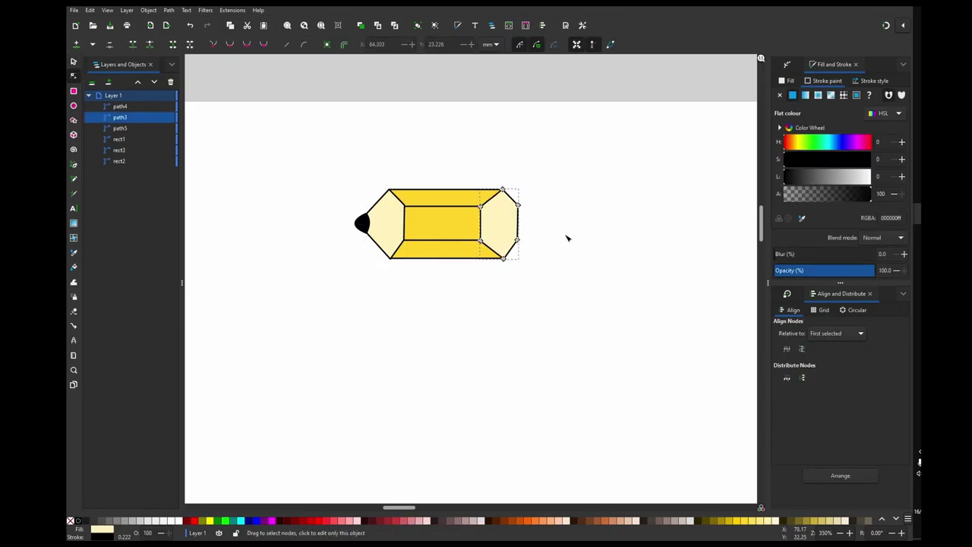
{"action": "left_click_drag", "start_coordinate": [464, 161], "coordinate": [492, 274]}
Step: Lengthen the sharpened tip by moving the black lead and the adjoining wood nodes away from the pencil body
{"action": "left_click", "coordinate": [384, 224]}
{"action": "left_click", "coordinate": [362, 223], "text": "shift"}
{"action": "left_click_drag", "start_coordinate": [326, 202], "coordinate": [376, 244]}
{"action": "left_click_drag", "start_coordinate": [368, 214], "coordinate": [356, 214]}
{"action": "left_click", "coordinate": [450, 164]}
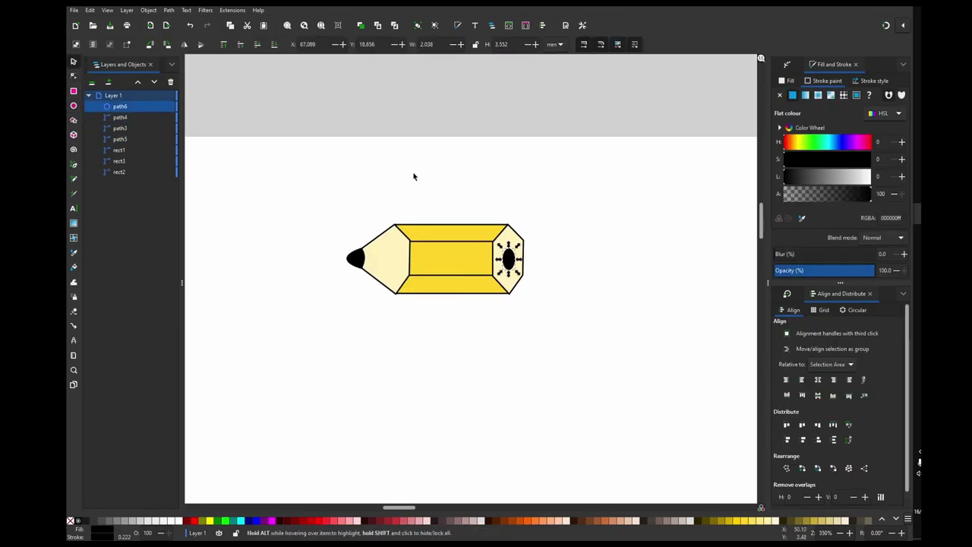
Step: Hide the docked dialogs and group all the pencil shapes into one object
{"action": "key", "text": "Escape"}
{"action": "key", "text": "minus"}
{"action": "key", "text": "F12"}
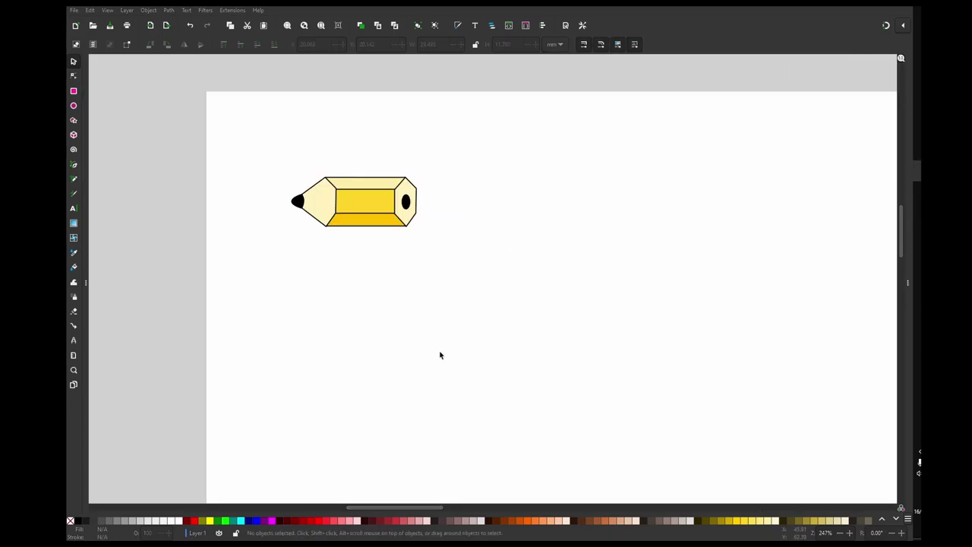
{"action": "key", "text": "ctrl+a"}
{"action": "key", "text": "ctrl+g"}
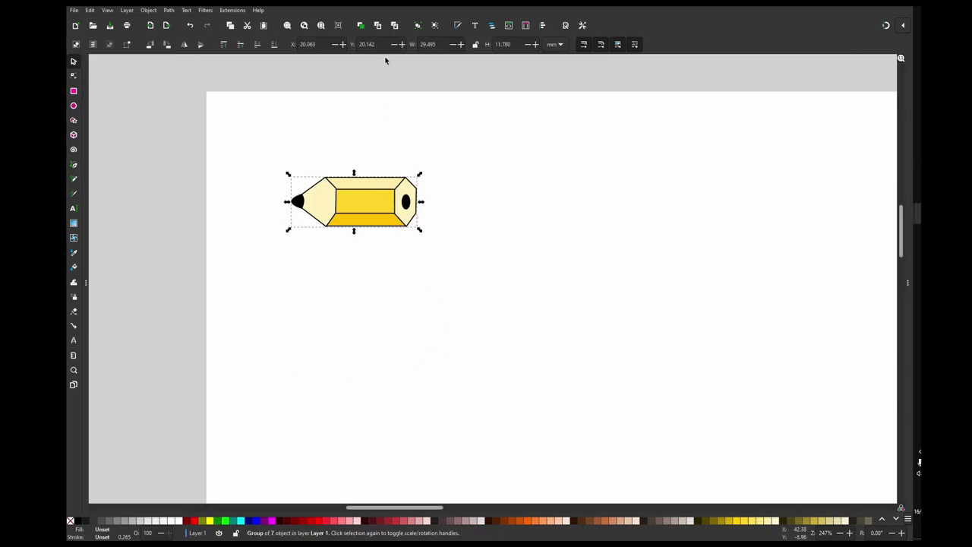
Step: Create a clone of the pencil group and place it directly below the original
{"action": "left_click", "coordinate": [377, 27]}
{"action": "left_click_drag", "start_coordinate": [386, 202], "coordinate": [387, 292]}
{"action": "left_click", "coordinate": [459, 267]}
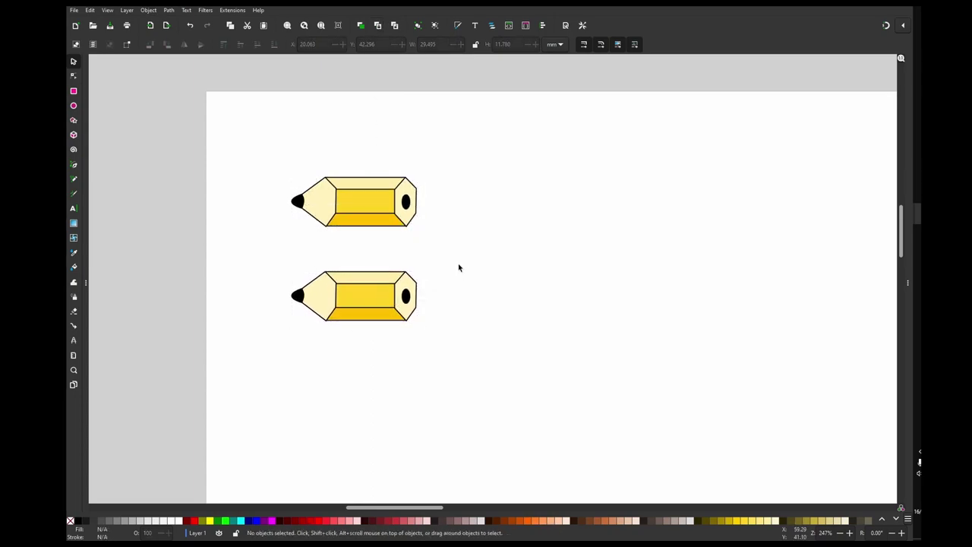
Step: Draw a rectangle about 20.4 by 21.8 mm over the cloned pencil's sharpened half and fill it red
{"action": "left_click_drag", "start_coordinate": [459, 267], "coordinate": [509, 260]}
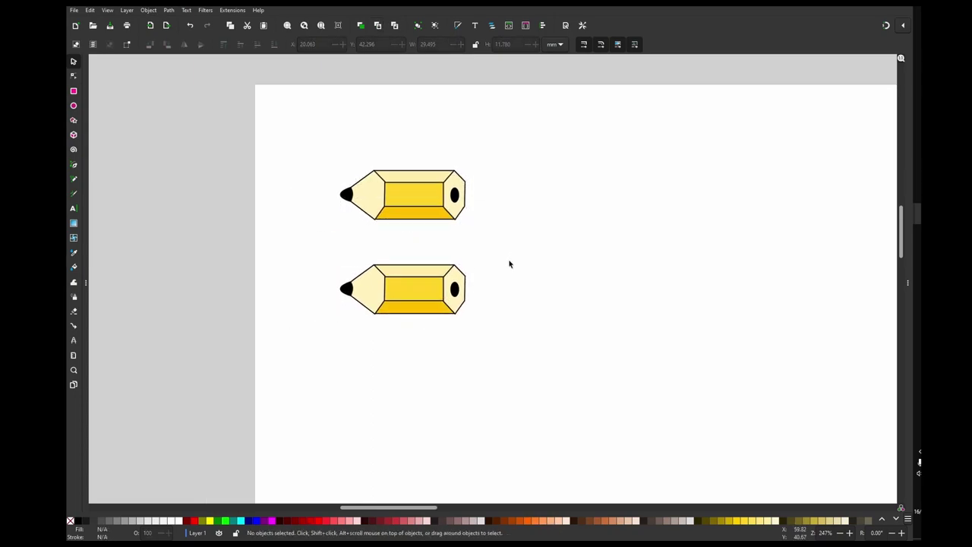
{"action": "left_click", "coordinate": [74, 92]}
{"action": "left_click_drag", "start_coordinate": [320, 252], "coordinate": [400, 336]}
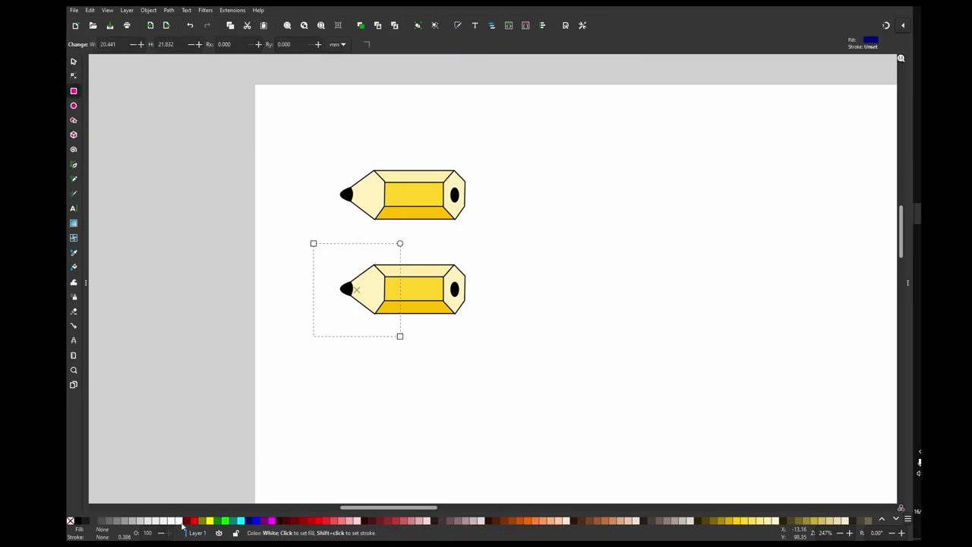
{"action": "left_click", "coordinate": [194, 520]}
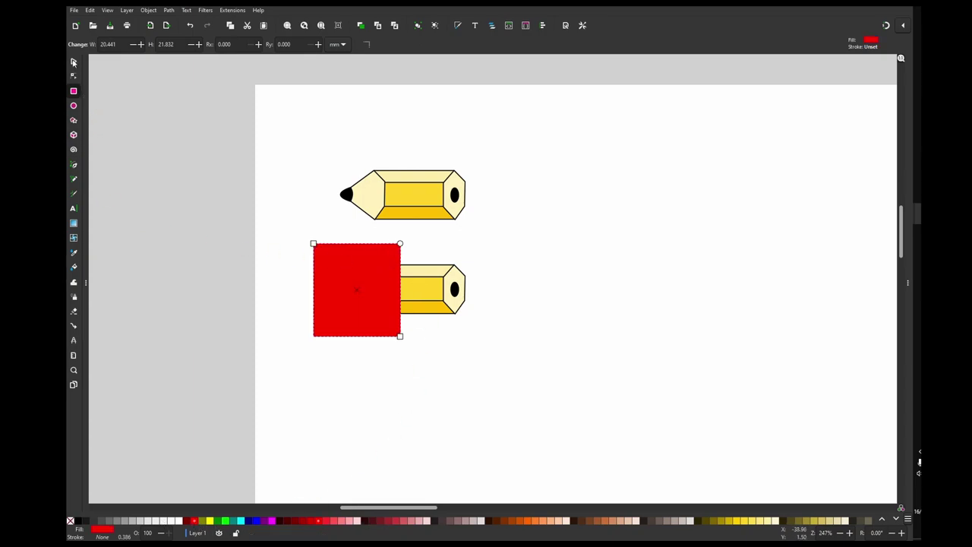
Step: Shift the red rectangle about 1.6 mm left and set it as the clip of the cloned pencil
{"action": "left_click", "coordinate": [73, 62]}
{"action": "left_click", "coordinate": [434, 276], "text": "shift"}
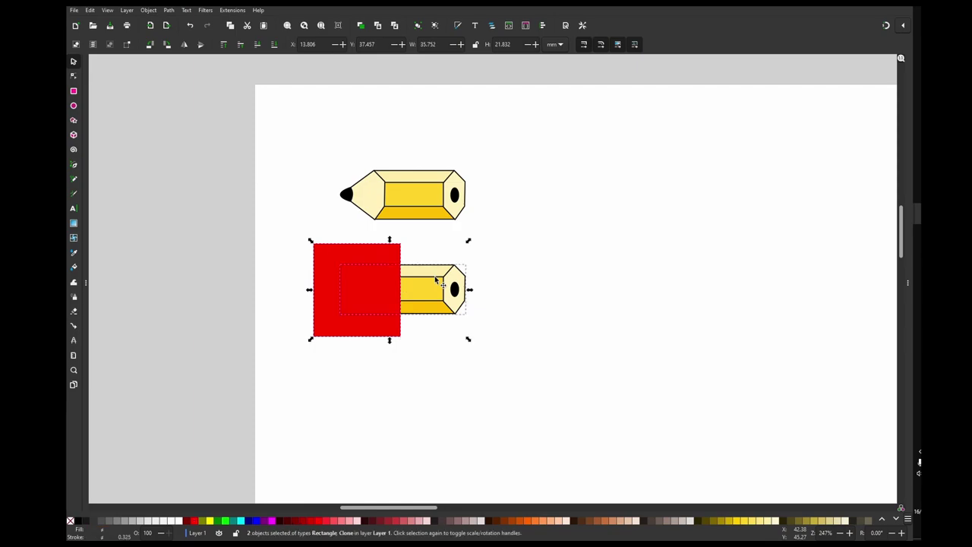
{"action": "left_click", "coordinate": [450, 355]}
{"action": "mouse_move", "coordinate": [385, 319]}
{"action": "left_mouse_down"}
{"action": "mouse_move", "coordinate": [362, 319]}
{"action": "mouse_move", "coordinate": [388, 321]}
{"action": "left_mouse_up"}
{"action": "left_click", "coordinate": [427, 294], "text": "shift"}
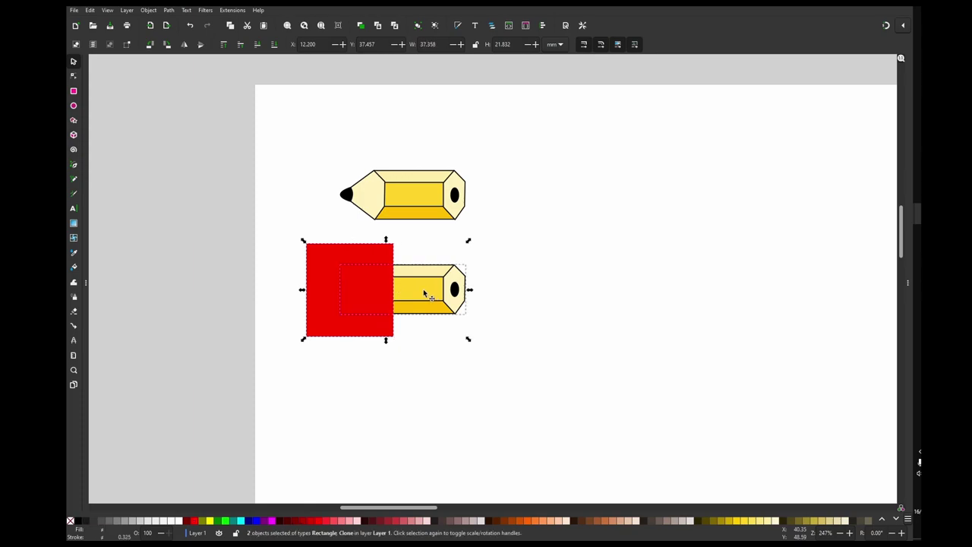
{"action": "right_click", "coordinate": [362, 278]}
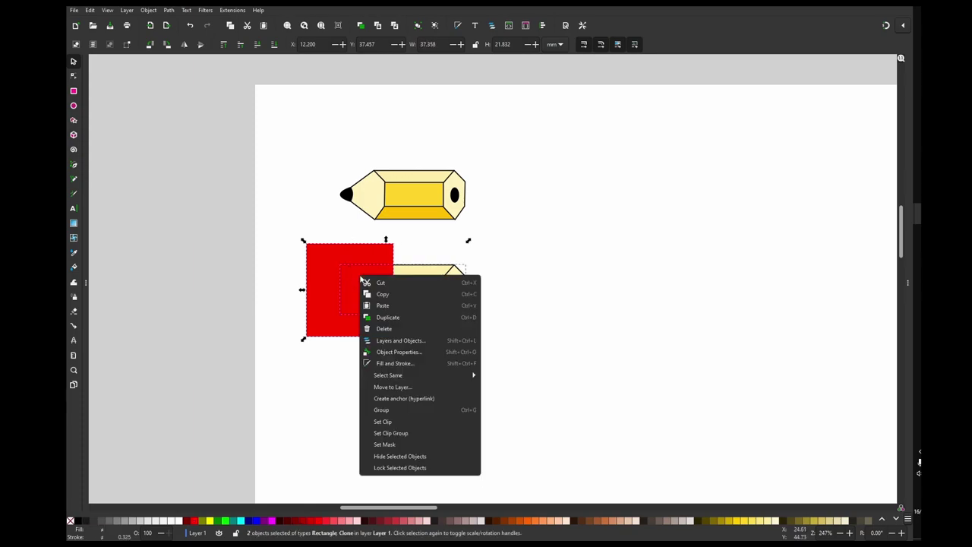
{"action": "left_click", "coordinate": [394, 423]}
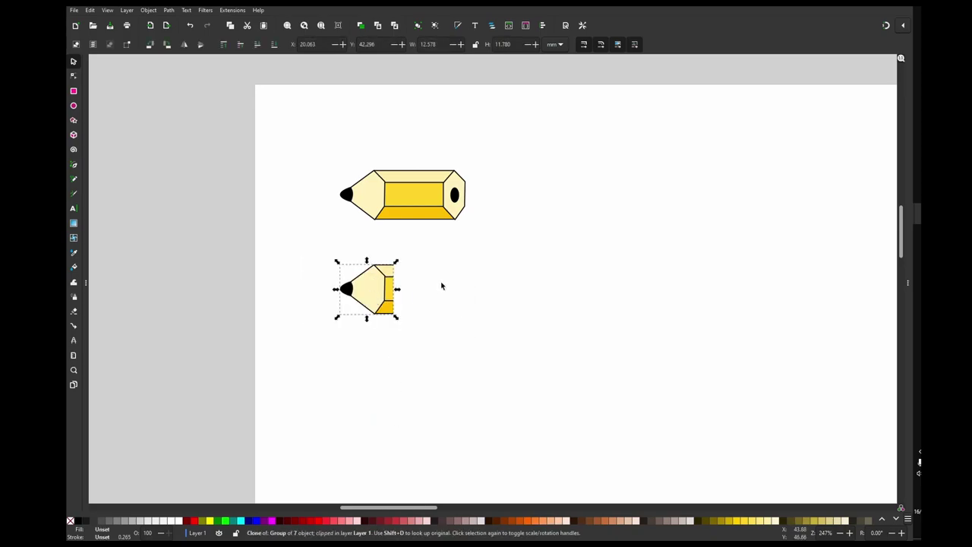
Step: Paste a copy of the clipped tip beside it and resize its clip rectangle to a body slice about 2.2 mm wide
{"action": "key", "text": "ctrl+v"}
{"action": "left_click_drag", "start_coordinate": [435, 295], "coordinate": [441, 292]}
{"action": "left_click", "coordinate": [74, 76]}
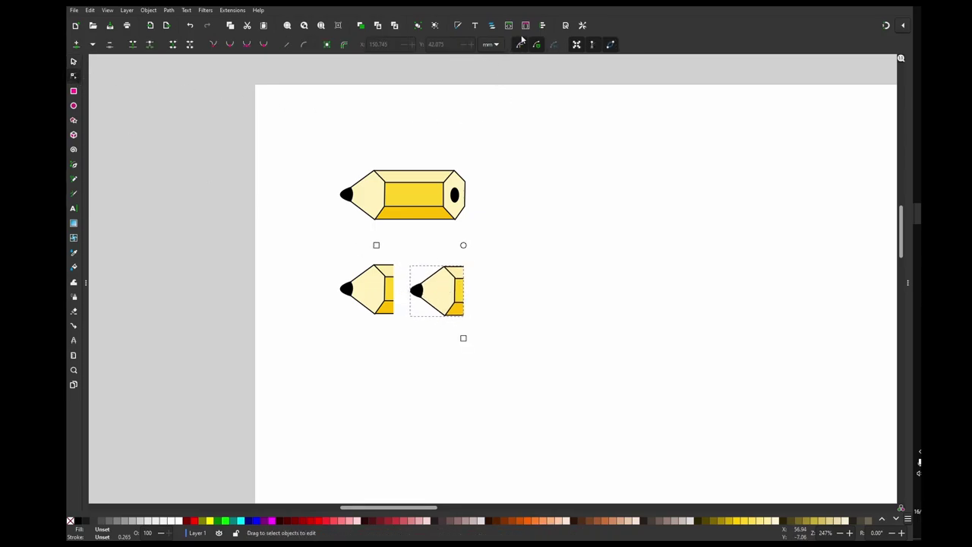
{"action": "left_click", "coordinate": [400, 272]}
{"action": "left_click", "coordinate": [443, 302]}
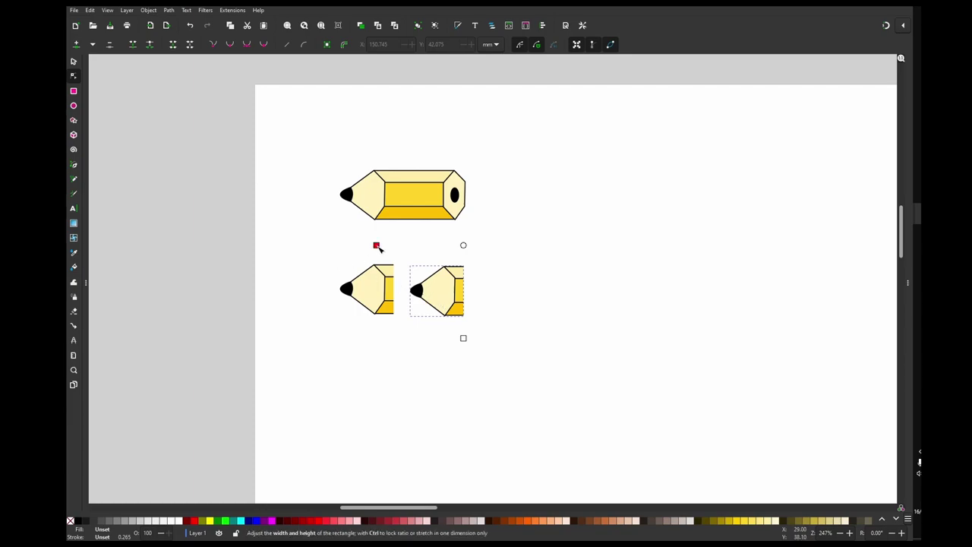
{"action": "left_click_drag", "start_coordinate": [377, 247], "coordinate": [458, 252]}
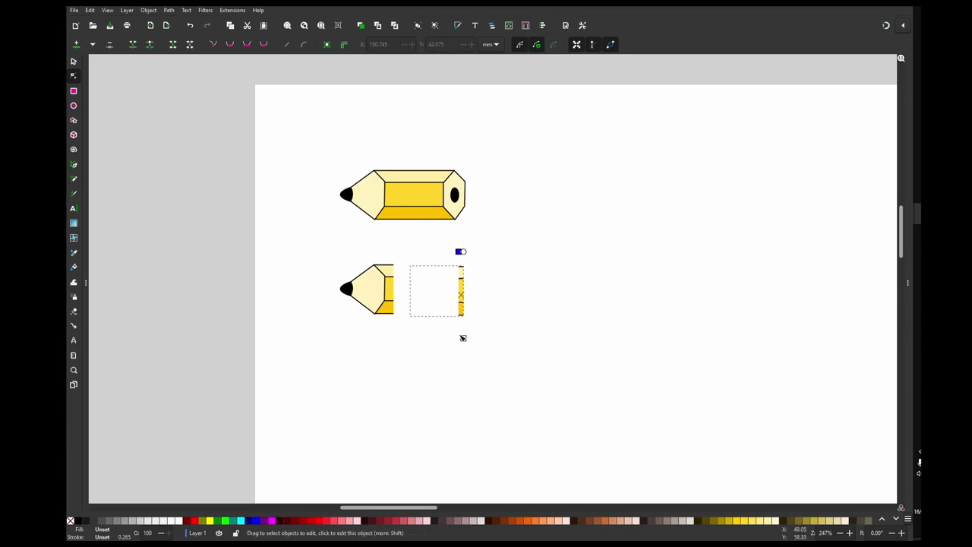
{"action": "left_click_drag", "start_coordinate": [464, 339], "coordinate": [471, 337]}
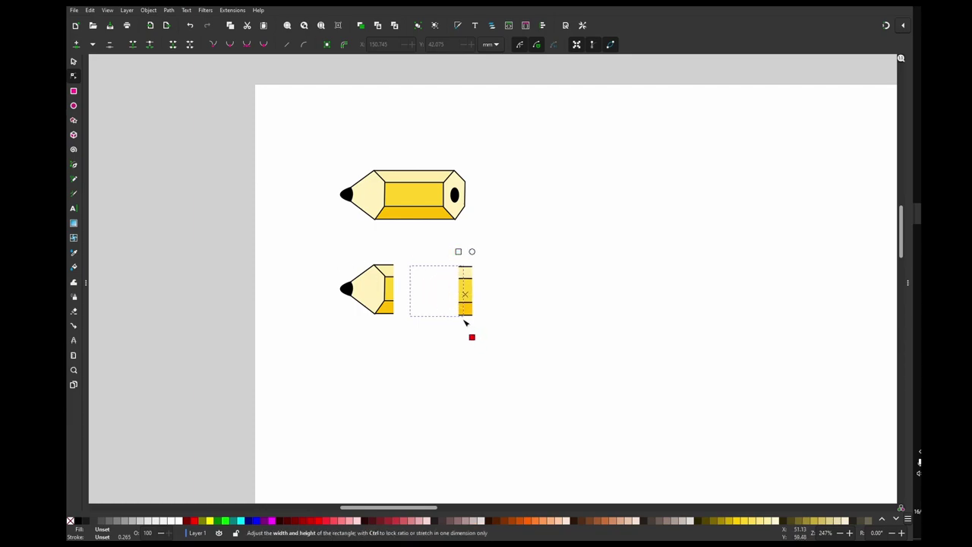
{"action": "left_click_drag", "start_coordinate": [459, 252], "coordinate": [463, 253]}
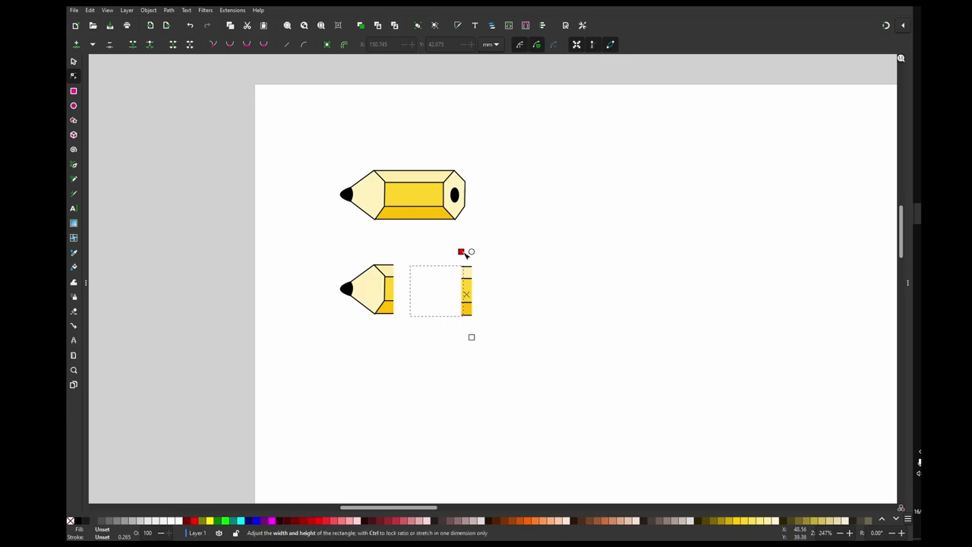
Step: Paste a copy of the narrow body slice and resize its clip rectangle to reveal only the pencil's blunt end
{"action": "left_click", "coordinate": [74, 61]}
{"action": "left_click", "coordinate": [452, 287]}
{"action": "left_click", "coordinate": [467, 295]}
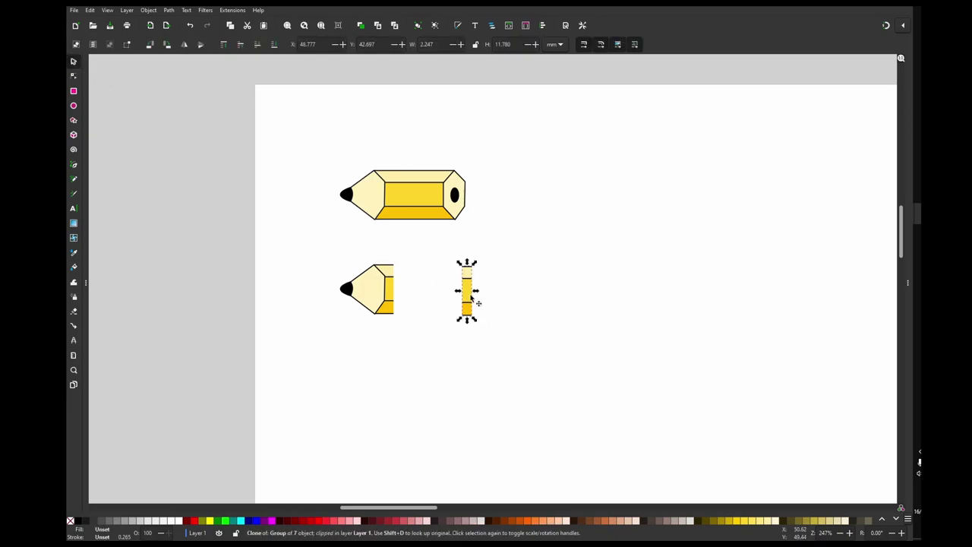
{"action": "key", "text": "ctrl+v"}
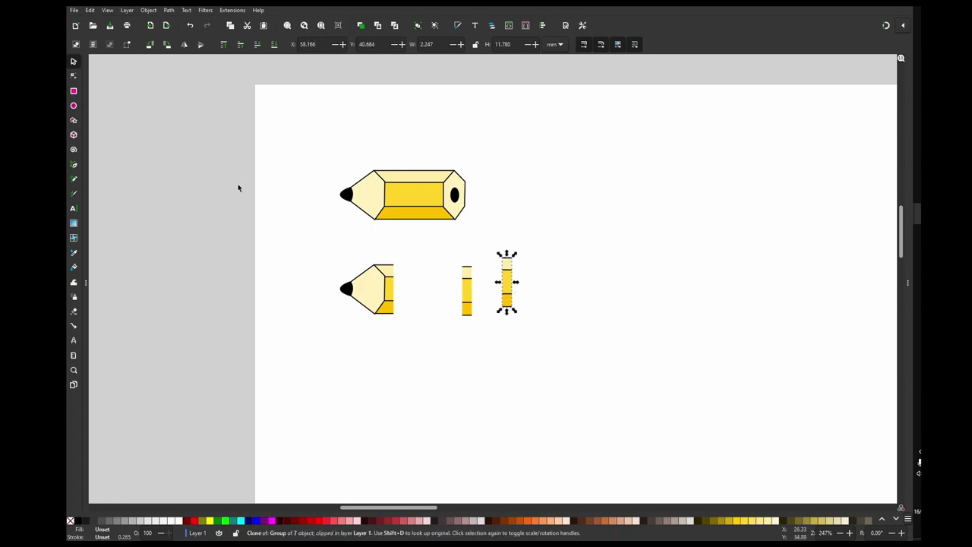
{"action": "left_click", "coordinate": [73, 91]}
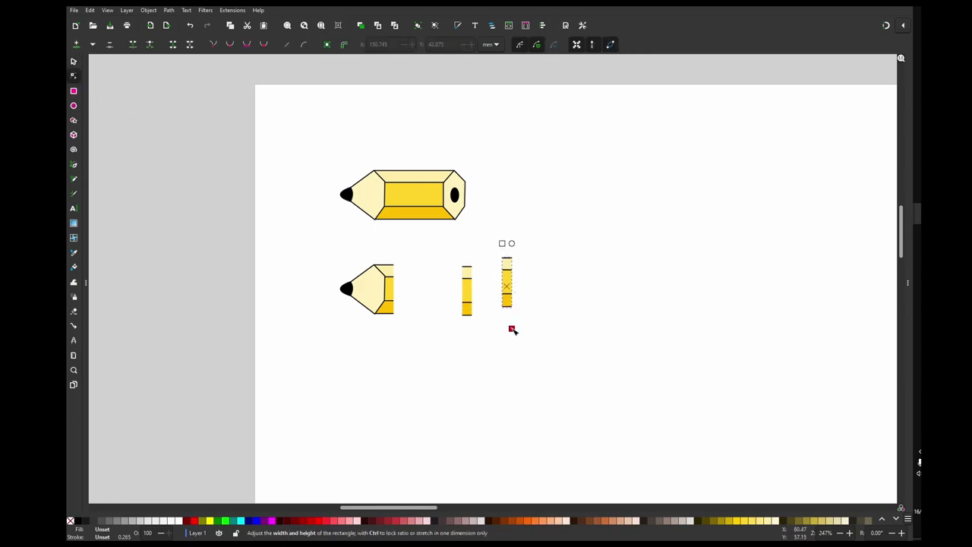
{"action": "left_click_drag", "start_coordinate": [511, 328], "coordinate": [579, 333]}
{"action": "left_click_drag", "start_coordinate": [503, 244], "coordinate": [548, 249]}
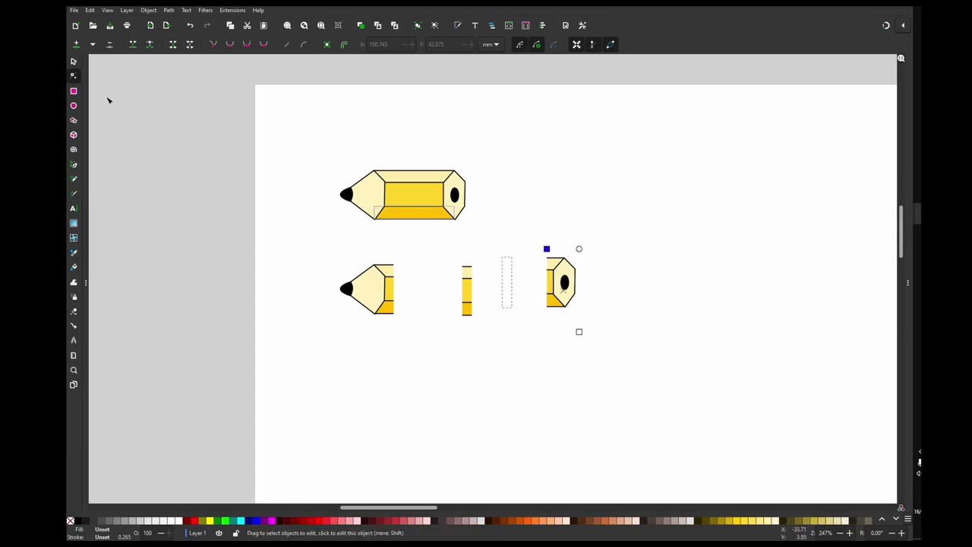
Step: Arrange the clipped tip, body slice and blunt end close together in a row with small gaps between them
{"action": "left_click", "coordinate": [74, 60]}
{"action": "key", "text": "Escape"}
{"action": "left_click_drag", "start_coordinate": [469, 302], "coordinate": [393, 300]}
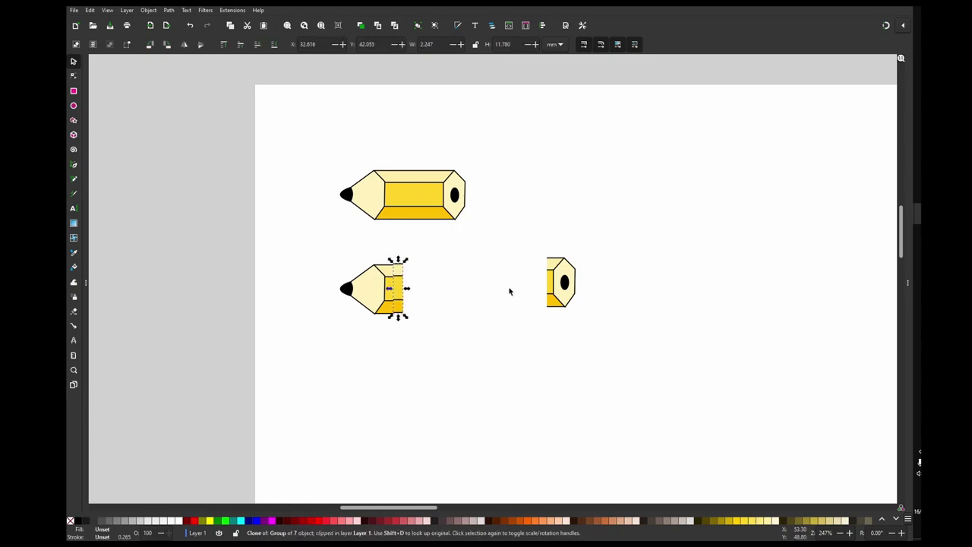
{"action": "mouse_move", "coordinate": [486, 304]}
{"action": "left_mouse_down"}
{"action": "mouse_move", "coordinate": [336, 309]}
{"action": "mouse_move", "coordinate": [369, 297]}
{"action": "left_mouse_up"}
{"action": "left_click", "coordinate": [480, 285]}
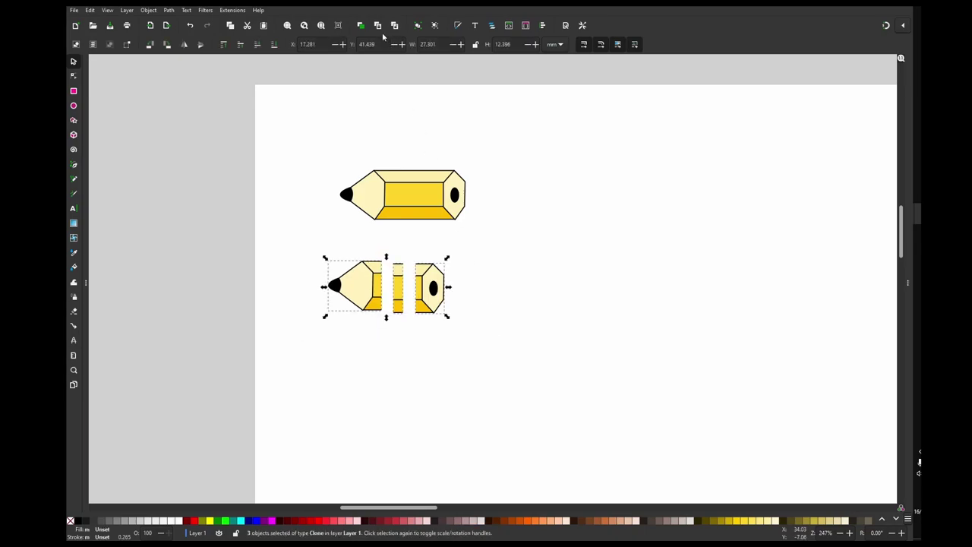
Step: Clone the three clipped pencil pieces and place the clones about 15 mm below them
{"action": "key", "text": "ctrl+d"}
{"action": "left_click_drag", "start_coordinate": [379, 303], "coordinate": [379, 377]}
{"action": "left_click", "coordinate": [506, 299]}
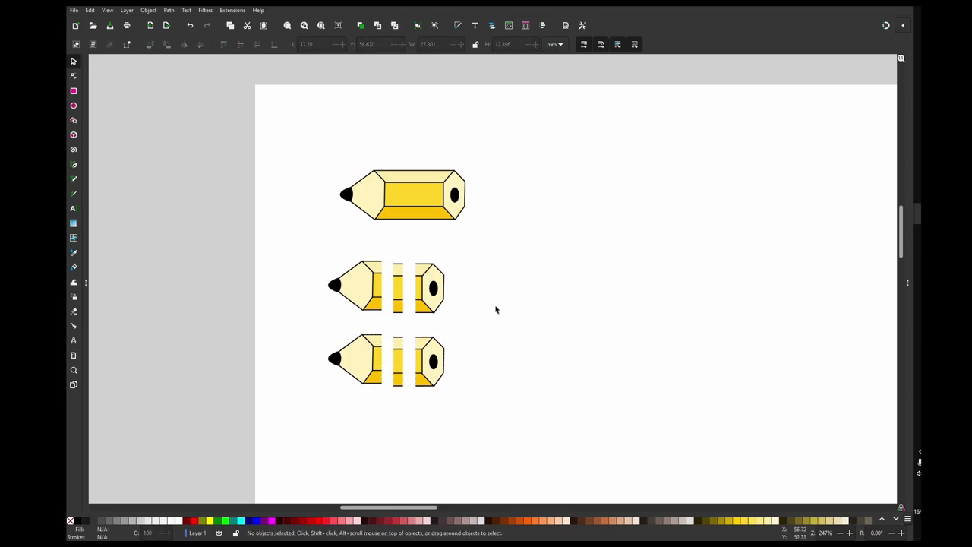
Step: Convert the lower clones of the tip, body slice and blunt end into three separate markers
{"action": "left_click", "coordinate": [361, 367]}
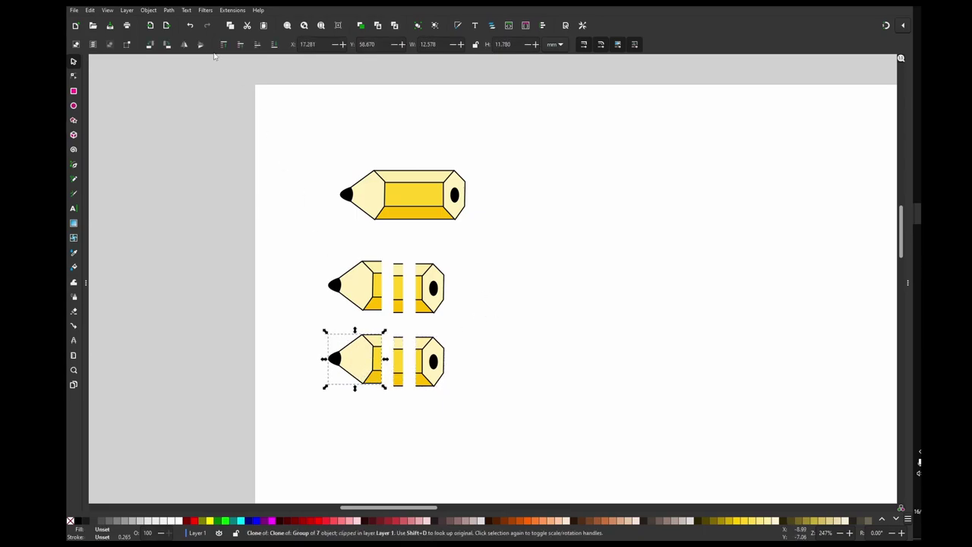
{"action": "left_click", "coordinate": [147, 11]}
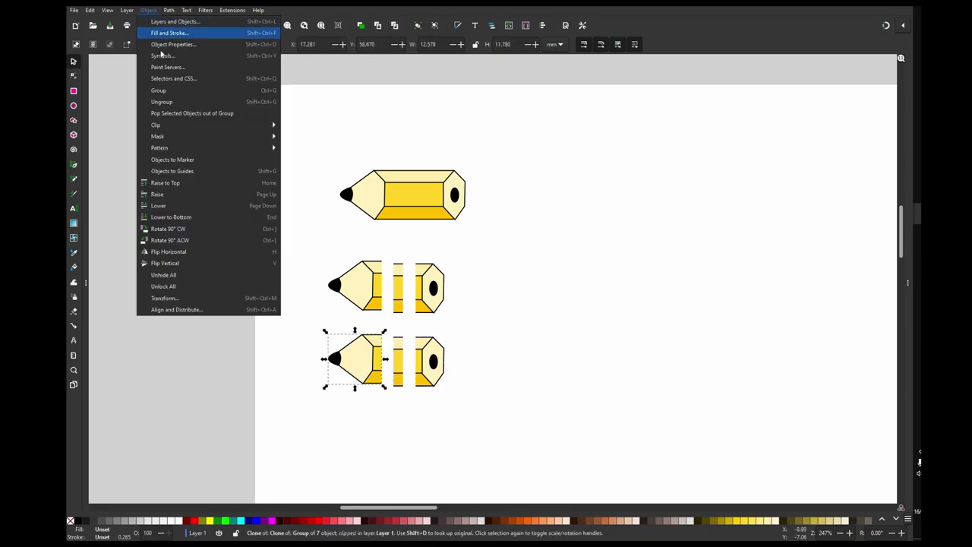
{"action": "left_click", "coordinate": [204, 161]}
{"action": "left_click", "coordinate": [401, 367]}
{"action": "left_click", "coordinate": [146, 10]}
{"action": "left_click", "coordinate": [199, 162]}
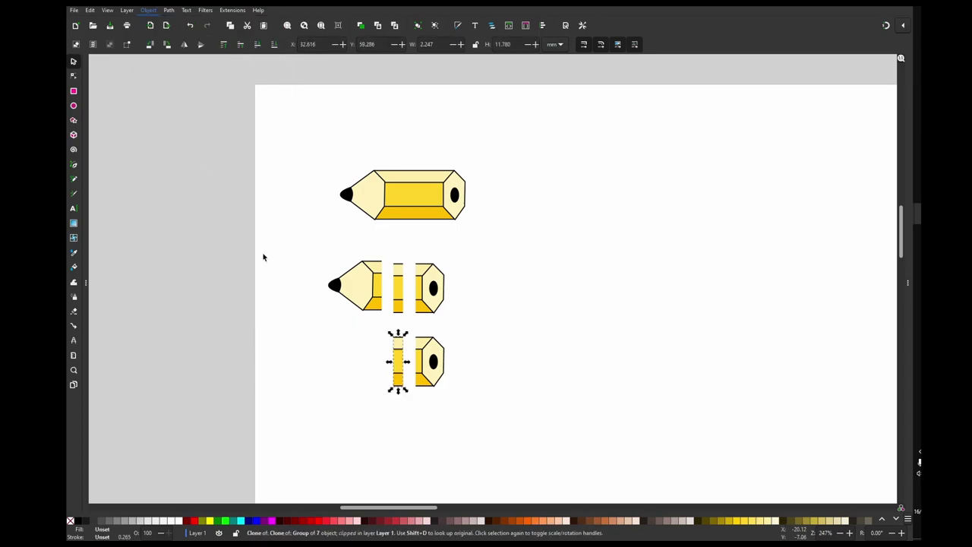
{"action": "left_click", "coordinate": [429, 365]}
{"action": "left_click", "coordinate": [147, 10]}
{"action": "left_click", "coordinate": [199, 161]}
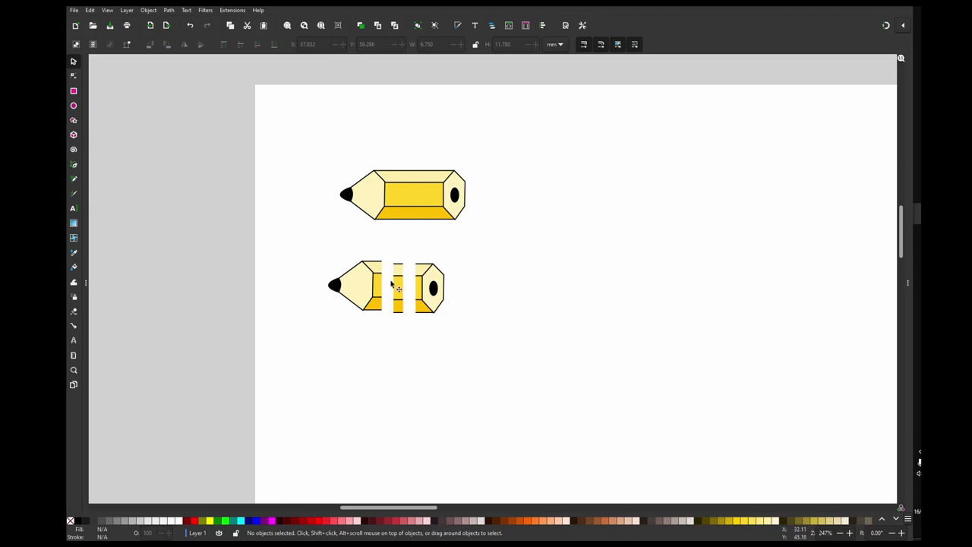
Step: Recolour the upper and lower body strips of the original pencil with the yellow sampled from its middle strip
{"action": "left_click", "coordinate": [74, 76]}
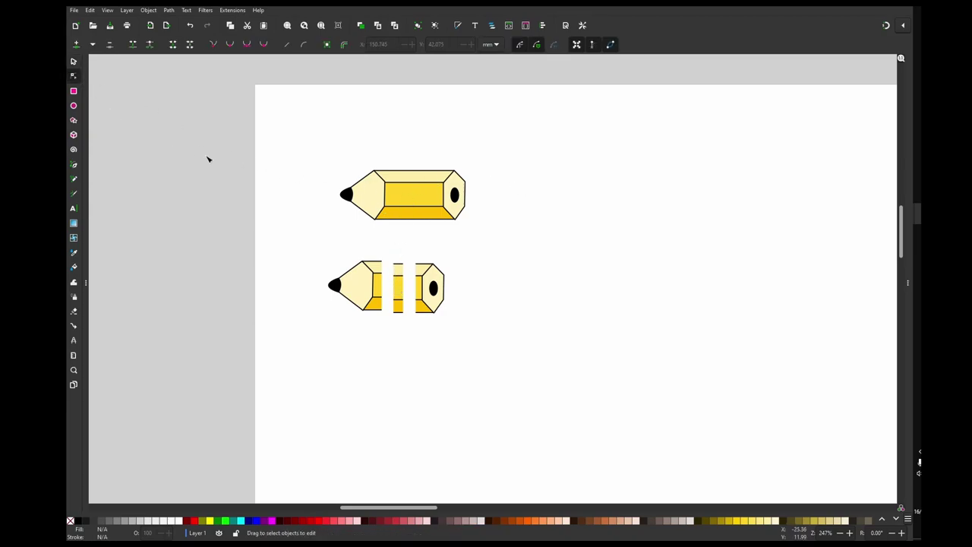
{"action": "left_click", "coordinate": [403, 177]}
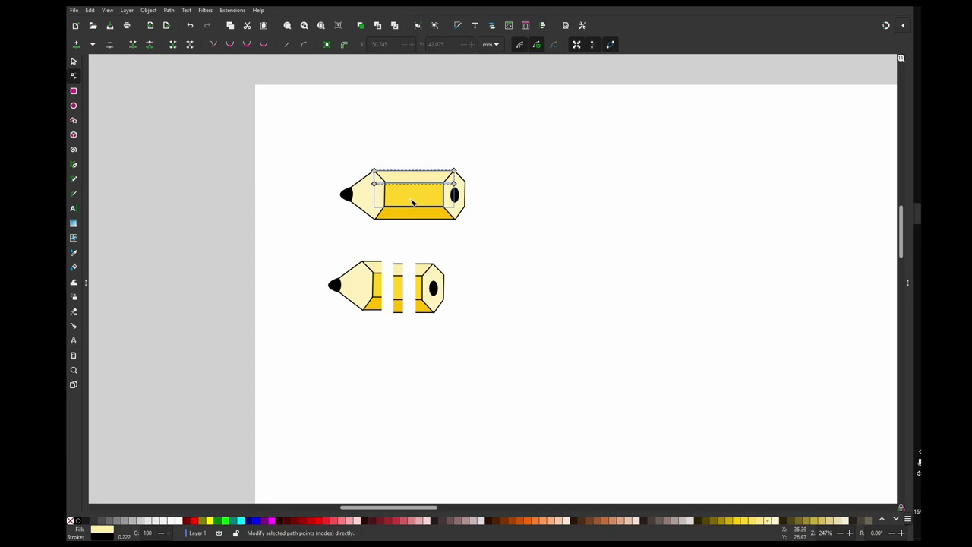
{"action": "key", "text": "d"}
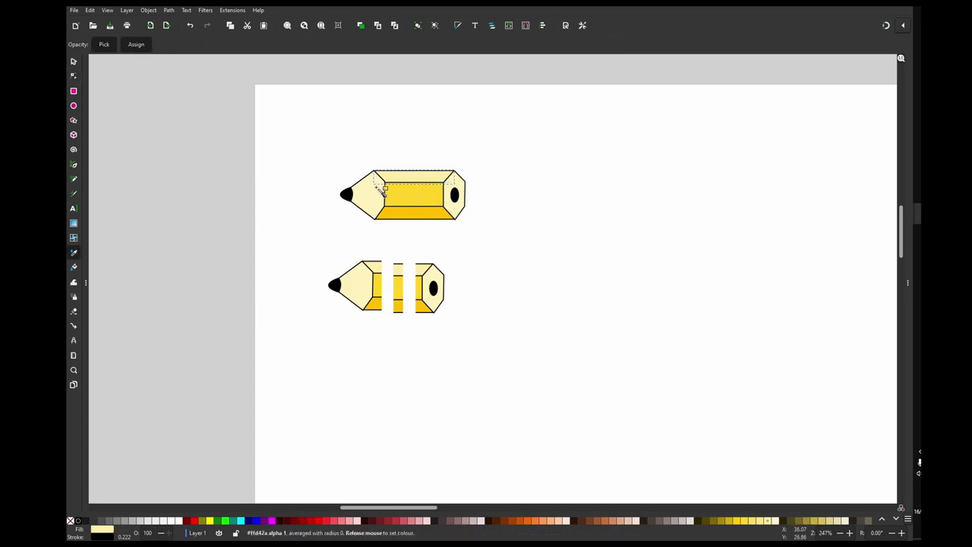
{"action": "left_click", "coordinate": [392, 201]}
{"action": "left_click", "coordinate": [74, 76]}
{"action": "key", "text": "d"}
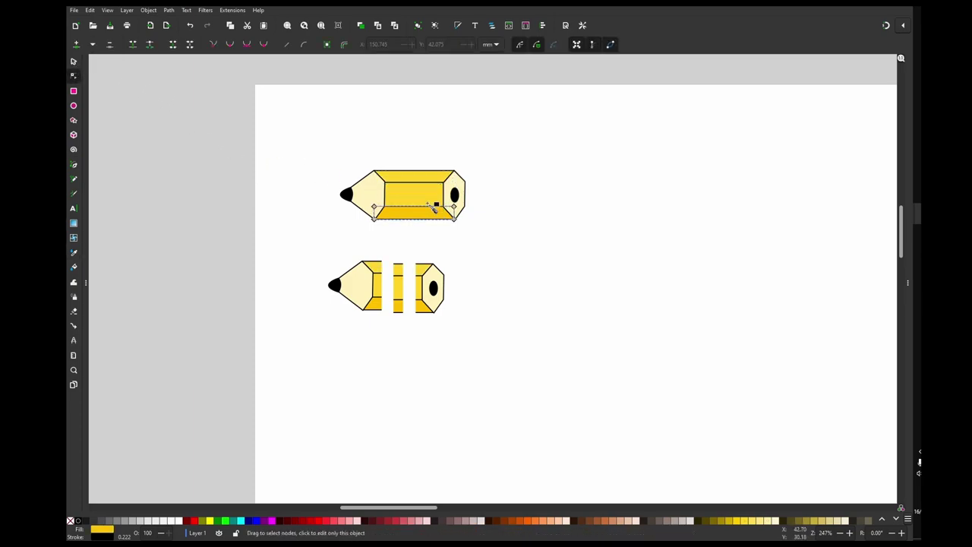
{"action": "left_click", "coordinate": [74, 75]}
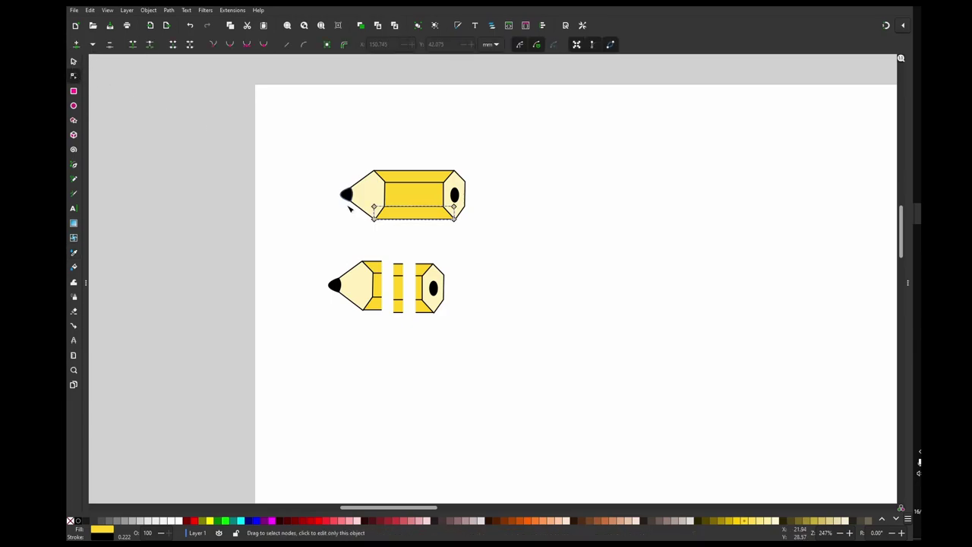
Step: Try to lengthen the original pencil's black lead by pulling its point node outward
{"action": "left_click", "coordinate": [371, 199]}
{"action": "left_click", "coordinate": [346, 194]}
{"action": "left_click_drag", "start_coordinate": [346, 195], "coordinate": [331, 195]}
{"action": "key", "text": "ctrl+z"}
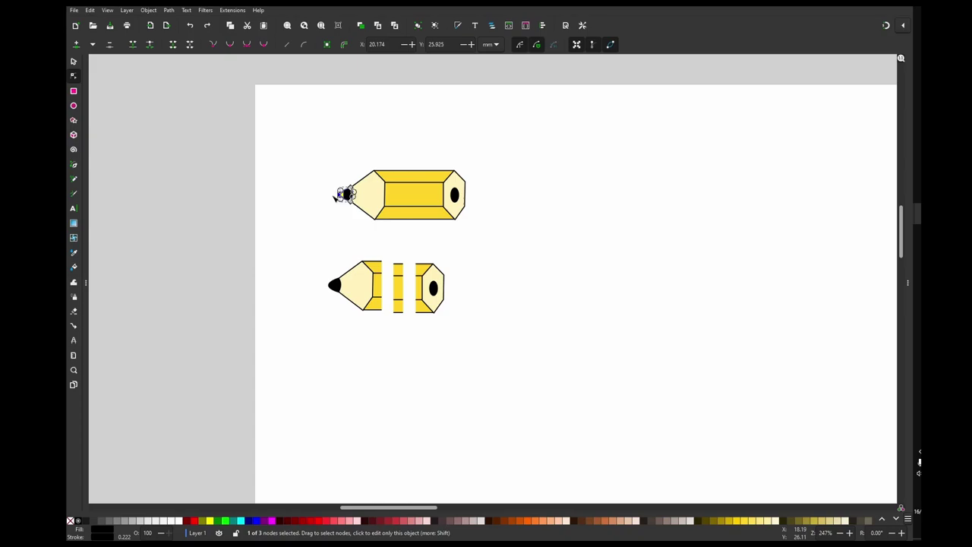
{"action": "left_click", "coordinate": [74, 60]}
{"action": "left_click", "coordinate": [261, 126]}
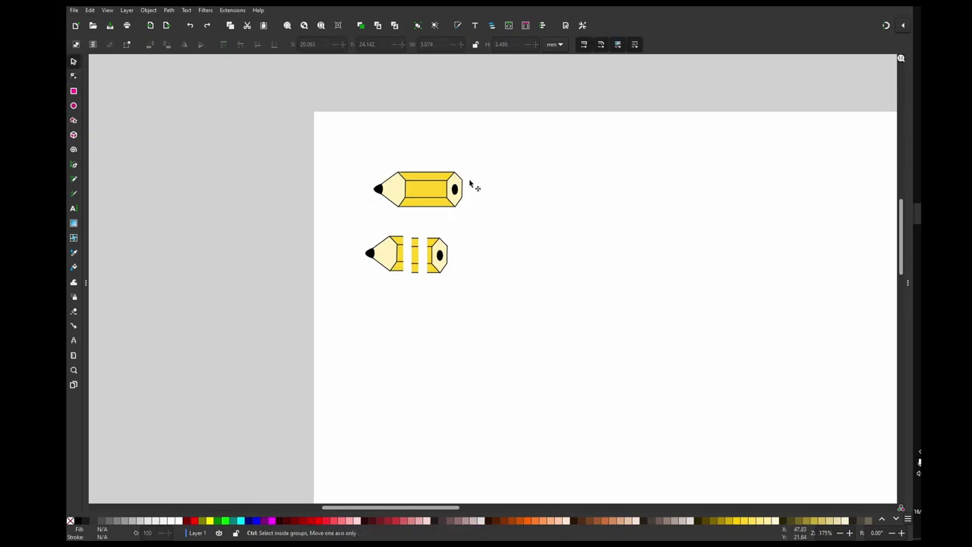
Step: Show the docked Layers and Objects, Fill and Stroke, and Align and Distribute dialogs on both sides of the canvas
{"action": "scroll", "coordinate": [456, 182], "scroll_direction": "down", "scroll_amount": 1, "text": "ctrl"}
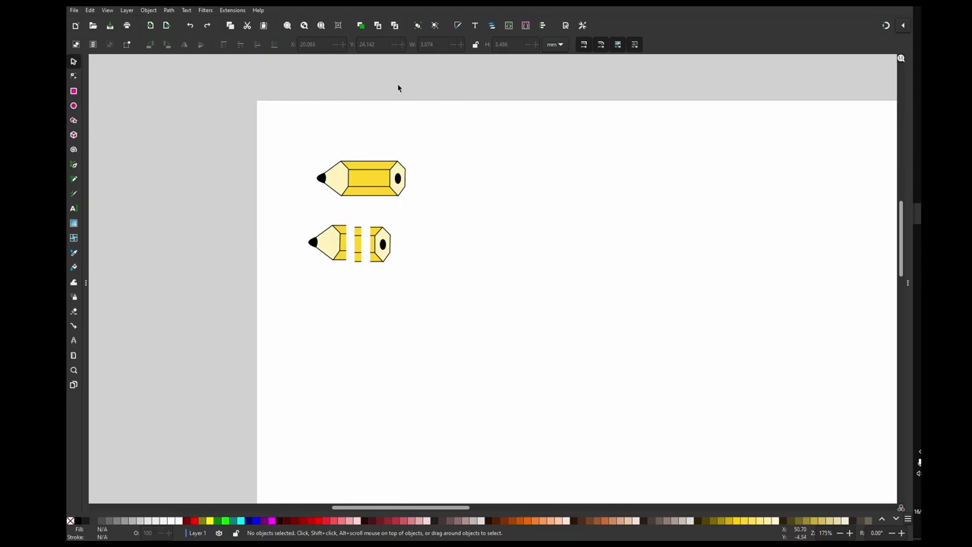
{"action": "left_click", "coordinate": [908, 283]}
{"action": "left_click", "coordinate": [85, 282]}
{"action": "scroll", "coordinate": [313, 220], "scroll_direction": "down", "scroll_amount": 3, "text": "ctrl"}
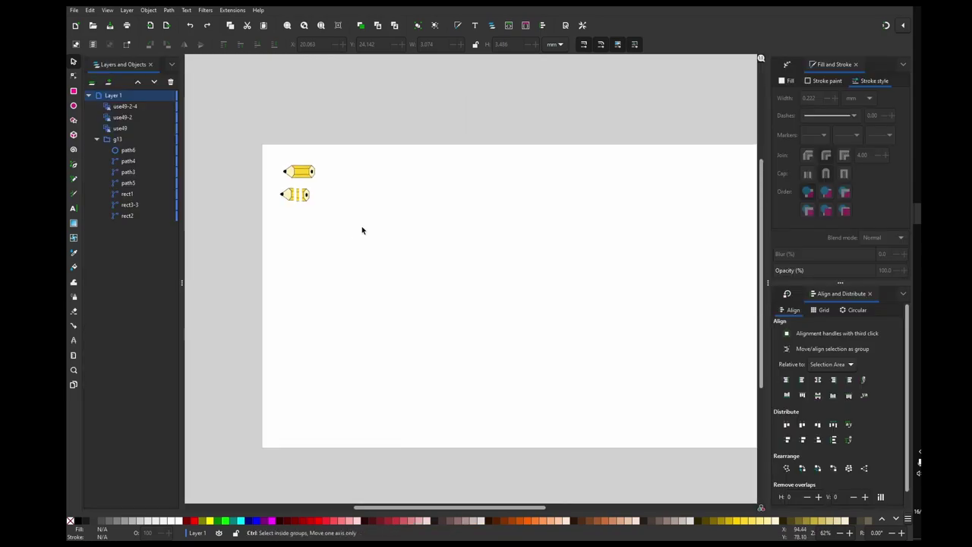
{"action": "left_click_drag", "start_coordinate": [337, 233], "coordinate": [354, 215]}
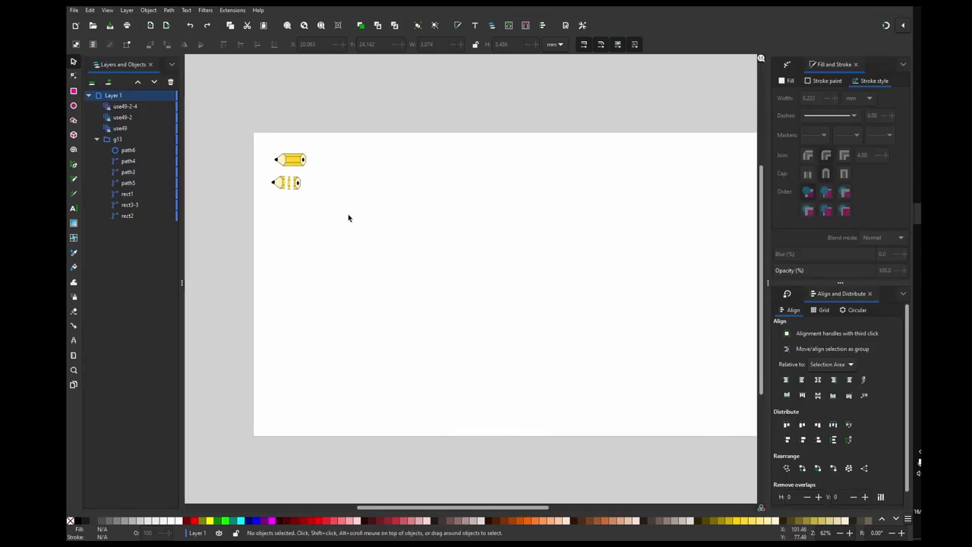
Step: Draw an open, smoothly curved path with the Pen tool, making two loops and sweeping back over the top of the page
{"action": "left_click", "coordinate": [74, 165]}
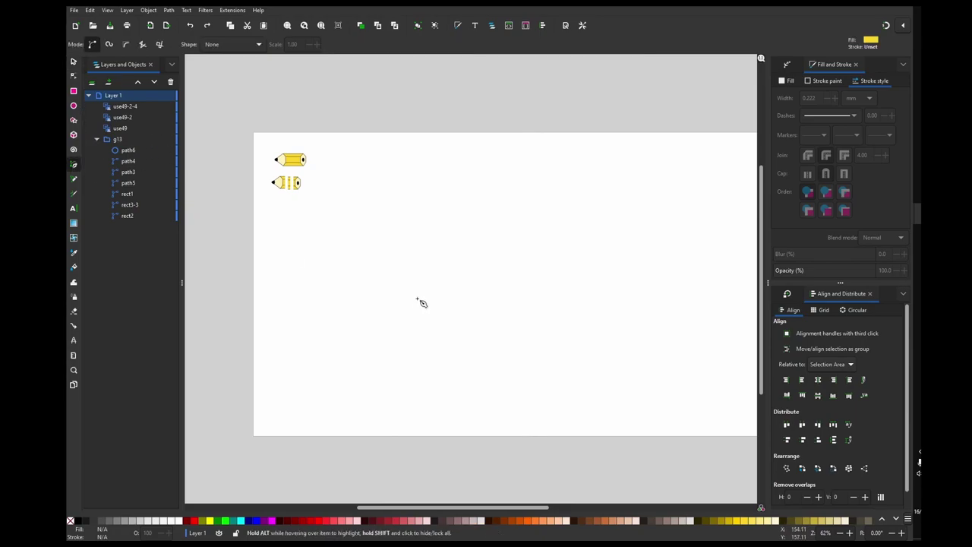
{"action": "left_click", "coordinate": [309, 274]}
{"action": "left_click_drag", "start_coordinate": [452, 355], "coordinate": [527, 346]}
{"action": "left_click_drag", "start_coordinate": [490, 208], "coordinate": [450, 201]}
{"action": "left_click_drag", "start_coordinate": [412, 264], "coordinate": [432, 301]}
{"action": "left_click_drag", "start_coordinate": [574, 328], "coordinate": [647, 318]}
{"action": "left_click_drag", "start_coordinate": [600, 228], "coordinate": [555, 230]}
{"action": "left_click_drag", "start_coordinate": [609, 309], "coordinate": [657, 329]}
{"action": "left_click_drag", "start_coordinate": [693, 225], "coordinate": [688, 175]}
{"action": "left_click_drag", "start_coordinate": [517, 154], "coordinate": [456, 164]}
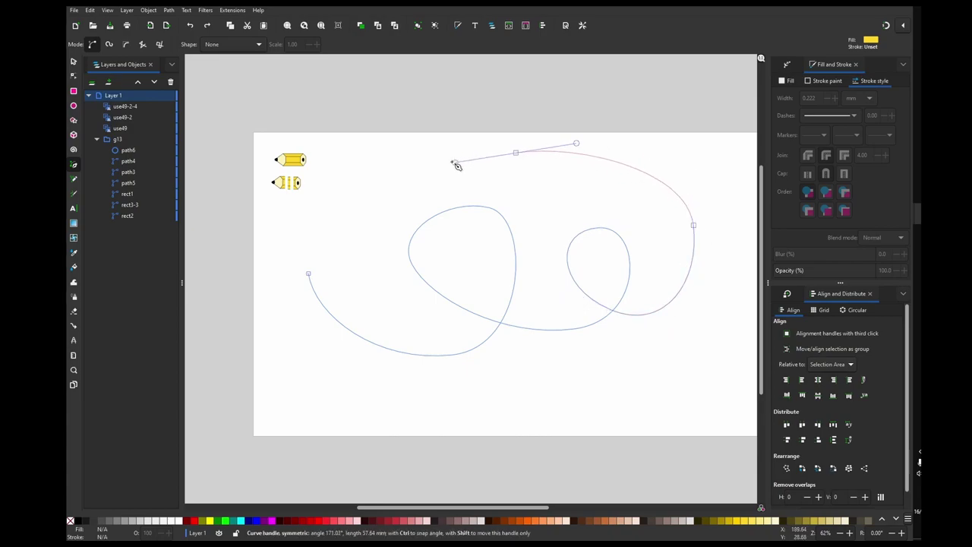
{"action": "left_click_drag", "start_coordinate": [334, 227], "coordinate": [288, 287]}
{"action": "key", "text": "Return"}
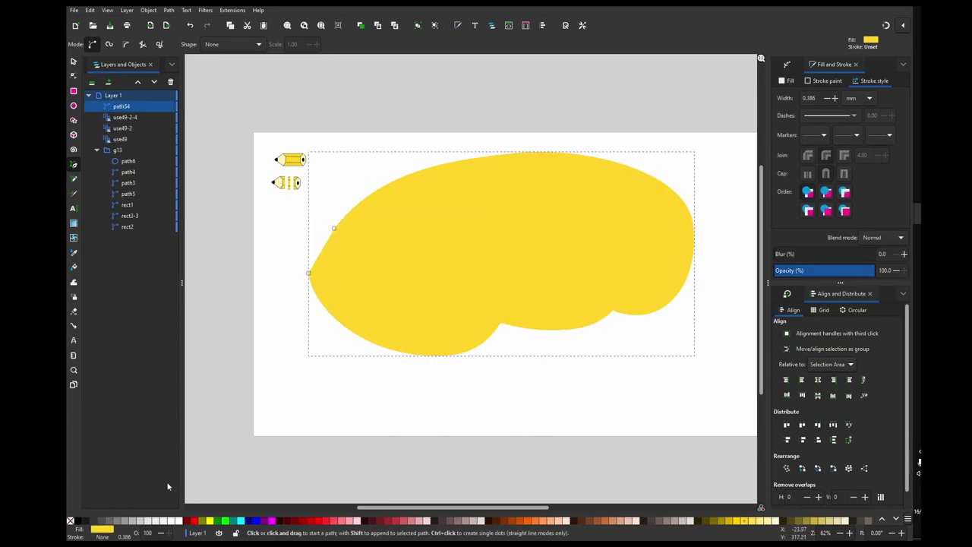
Step: Remove the fill from the looping path and display its nodes
{"action": "left_click", "coordinate": [824, 80]}
{"action": "left_click", "coordinate": [788, 81]}
{"action": "left_click", "coordinate": [779, 95]}
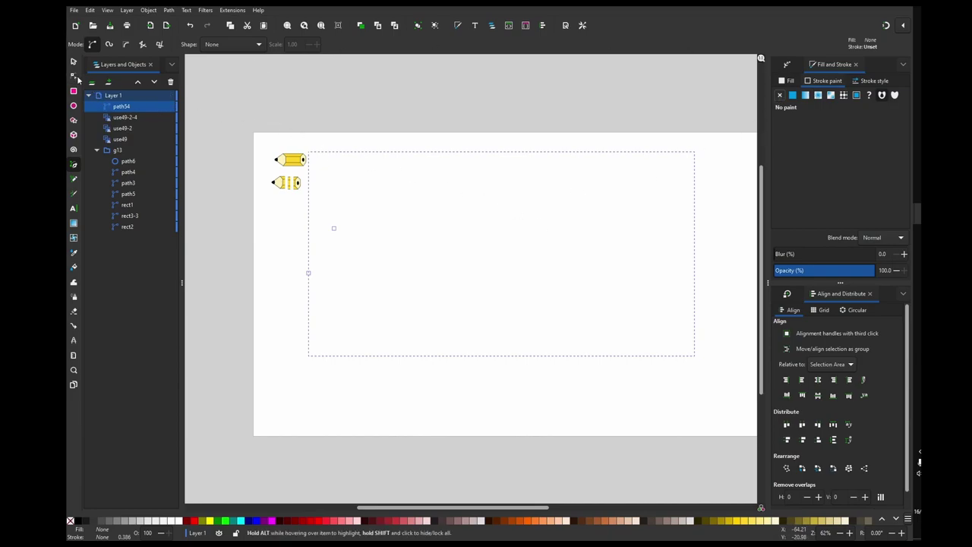
{"action": "key", "text": "n"}
Step: Assign the custom pencil tip as the path's start marker and the blunt pencil end as its end marker
{"action": "left_click", "coordinate": [869, 80]}
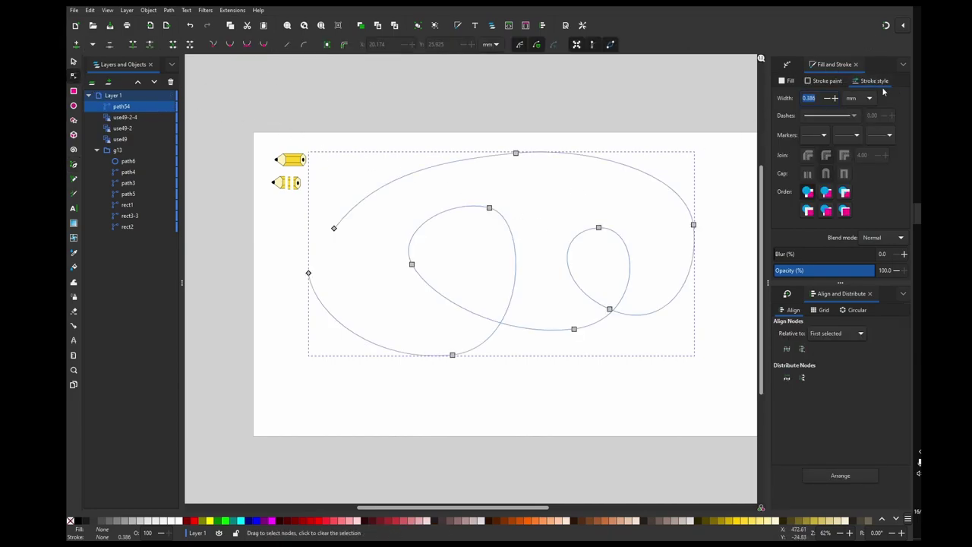
{"action": "left_click", "coordinate": [817, 136]}
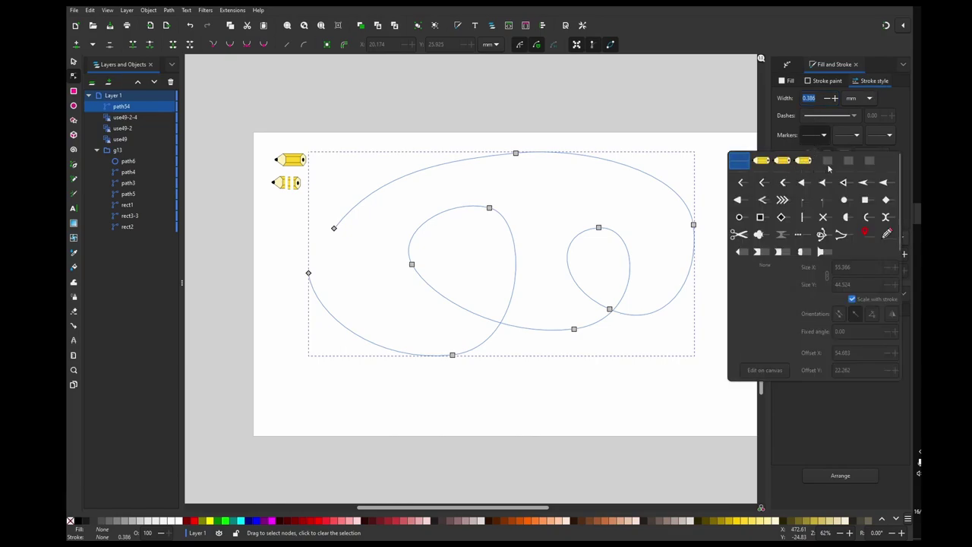
{"action": "left_click", "coordinate": [828, 163]}
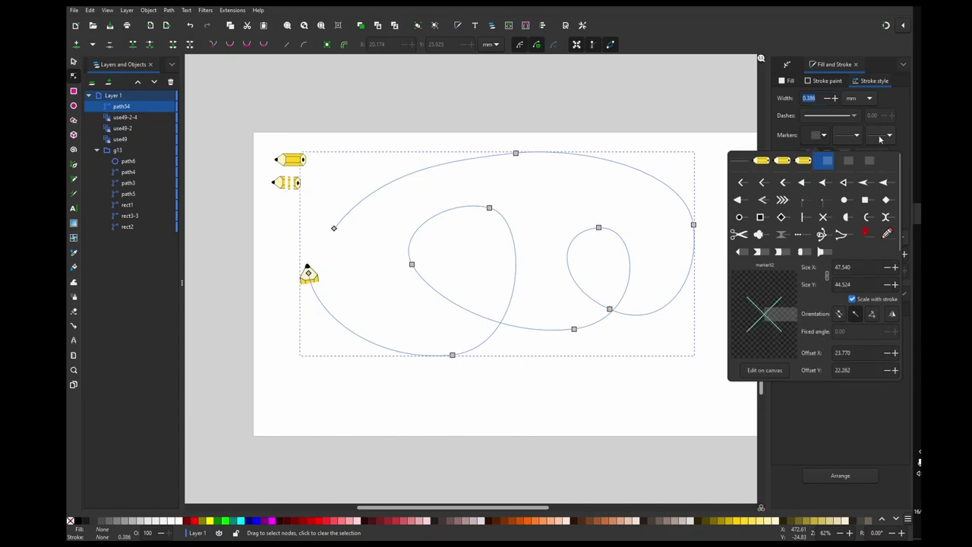
{"action": "left_click", "coordinate": [881, 137]}
{"action": "left_click", "coordinate": [881, 137]}
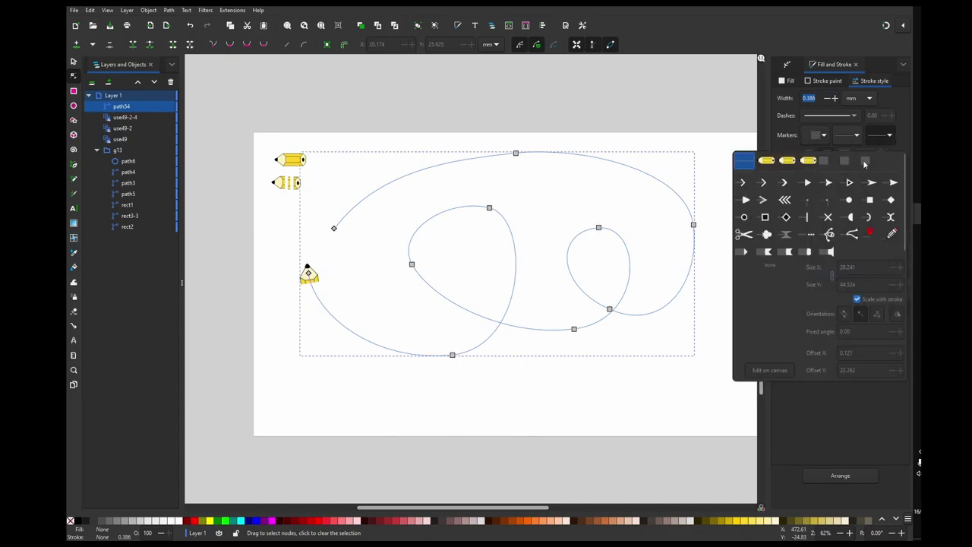
{"action": "left_click", "coordinate": [868, 162]}
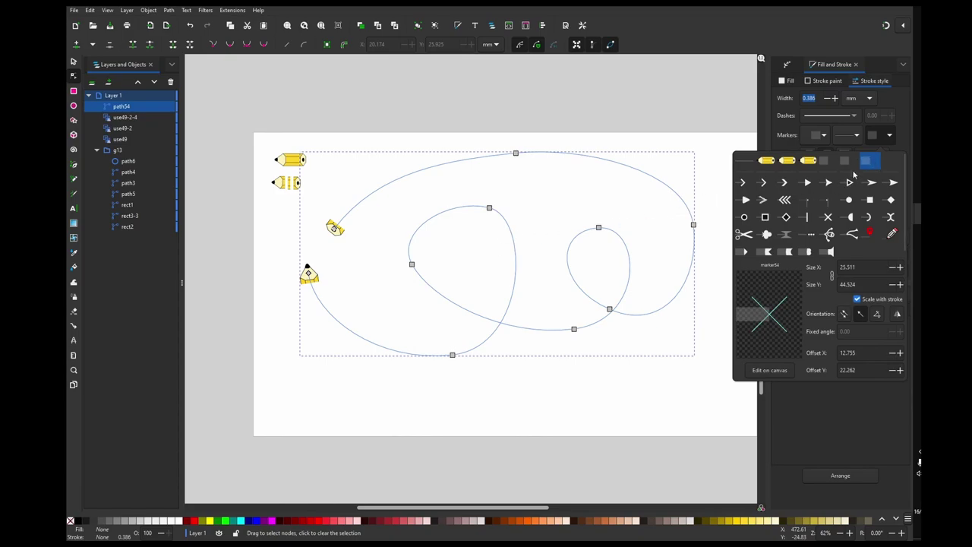
Step: Assign the custom pencil body slice as the path's mid marker and deselect the path
{"action": "left_click", "coordinate": [852, 138]}
{"action": "left_click", "coordinate": [850, 136]}
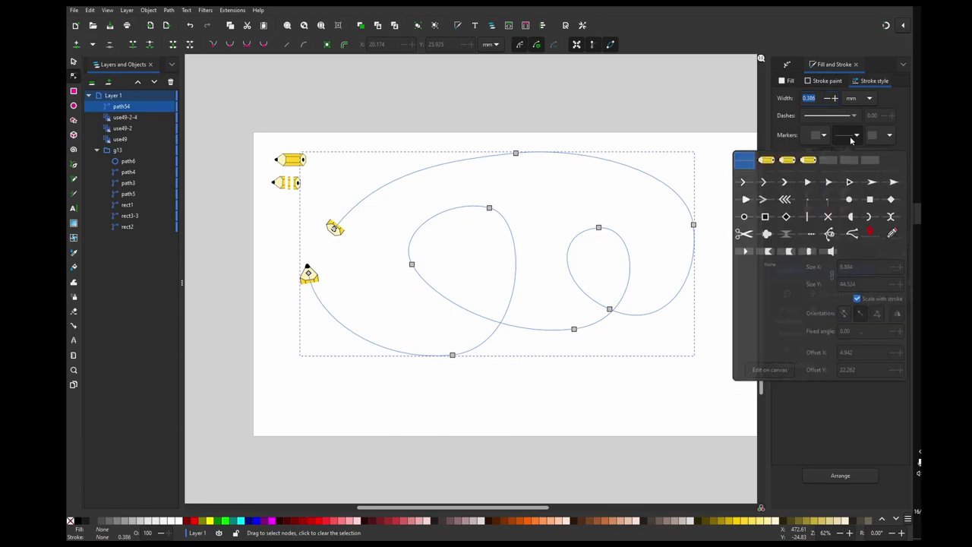
{"action": "left_click", "coordinate": [849, 163]}
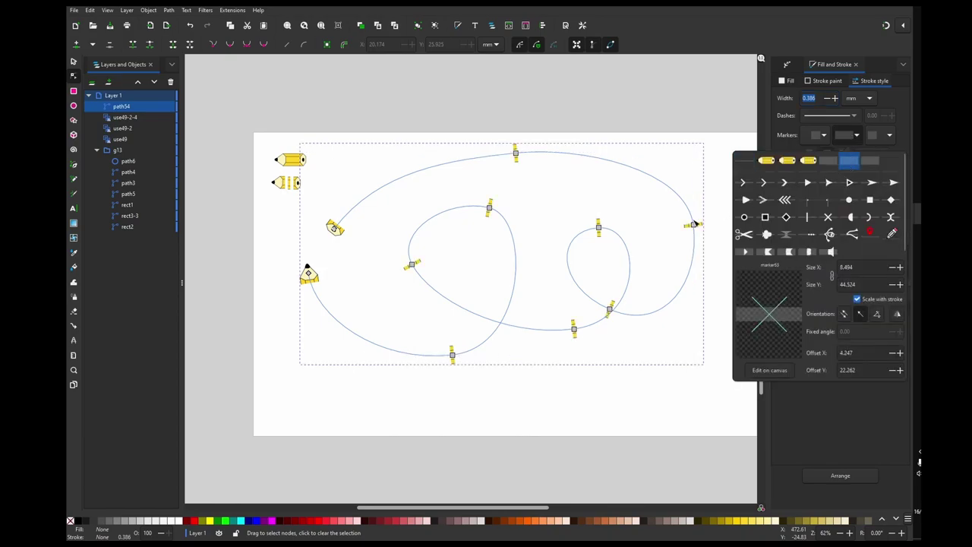
{"action": "left_click", "coordinate": [633, 131]}
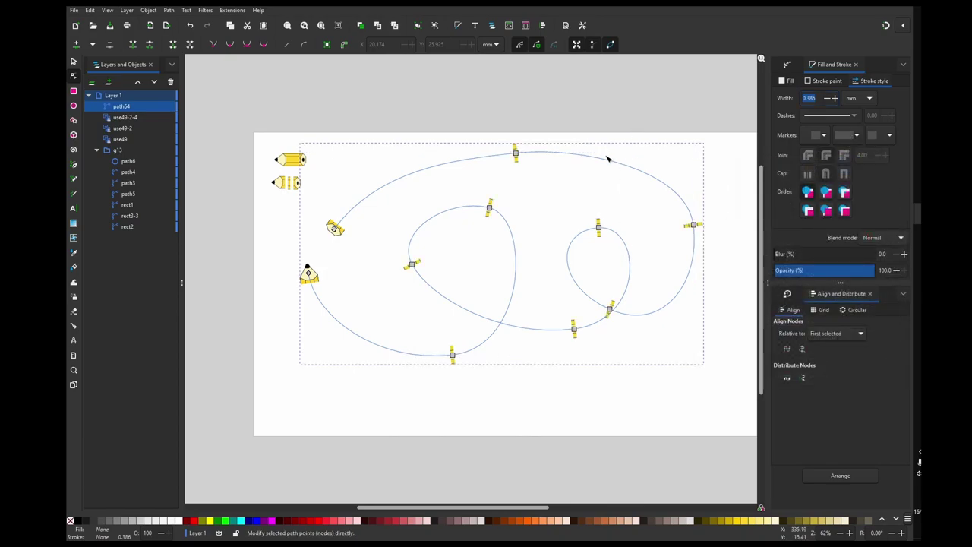
{"action": "left_click", "coordinate": [575, 95]}
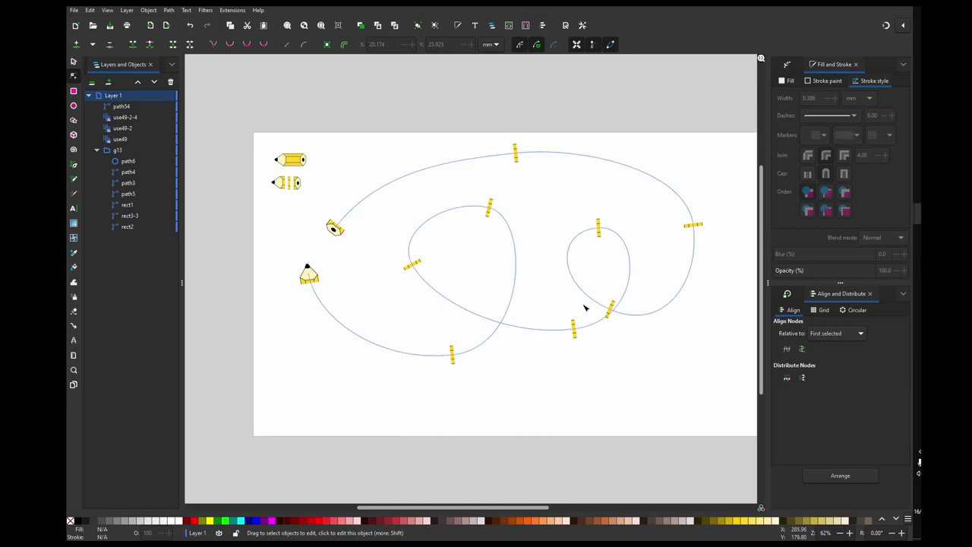
Step: Add the Roughen path effect to the looping path
{"action": "left_click", "coordinate": [606, 233]}
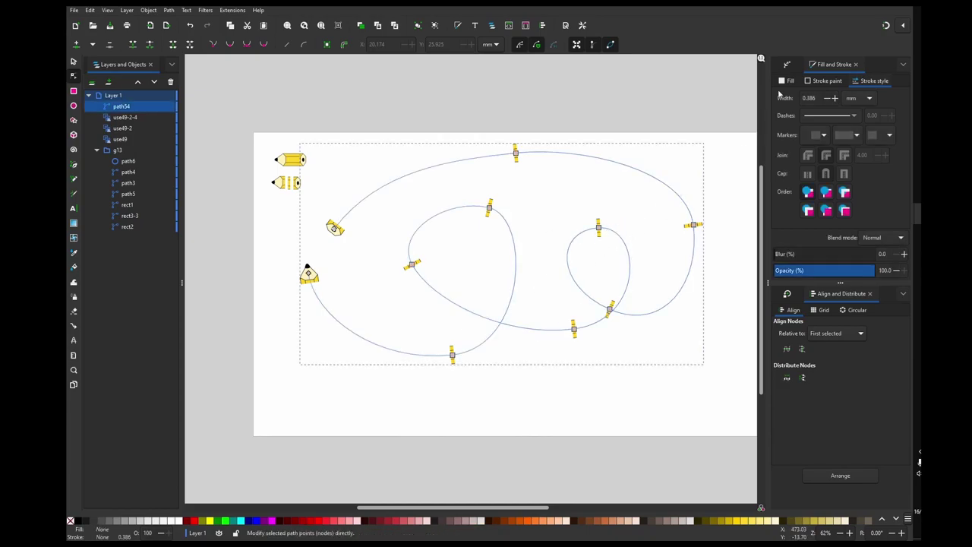
{"action": "left_click", "coordinate": [787, 65]}
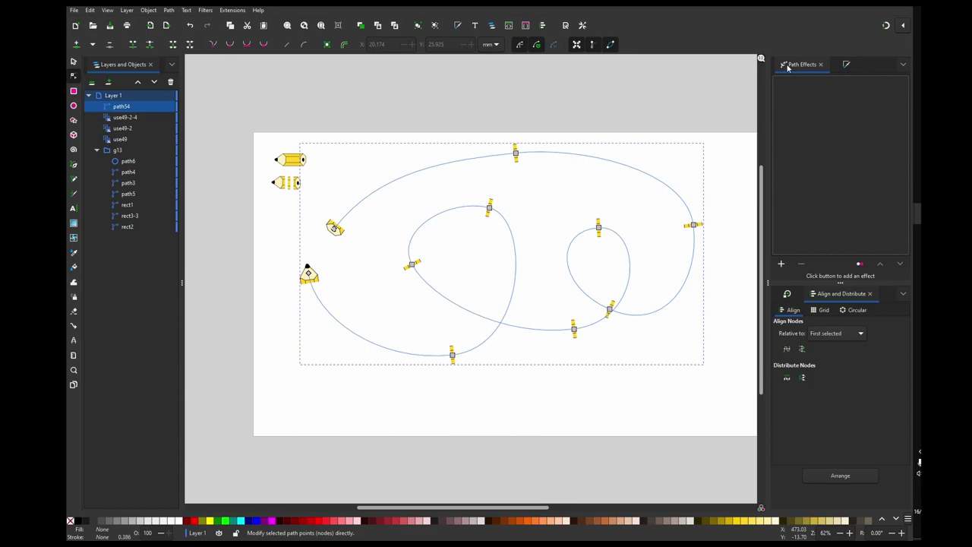
{"action": "left_click", "coordinate": [782, 265]}
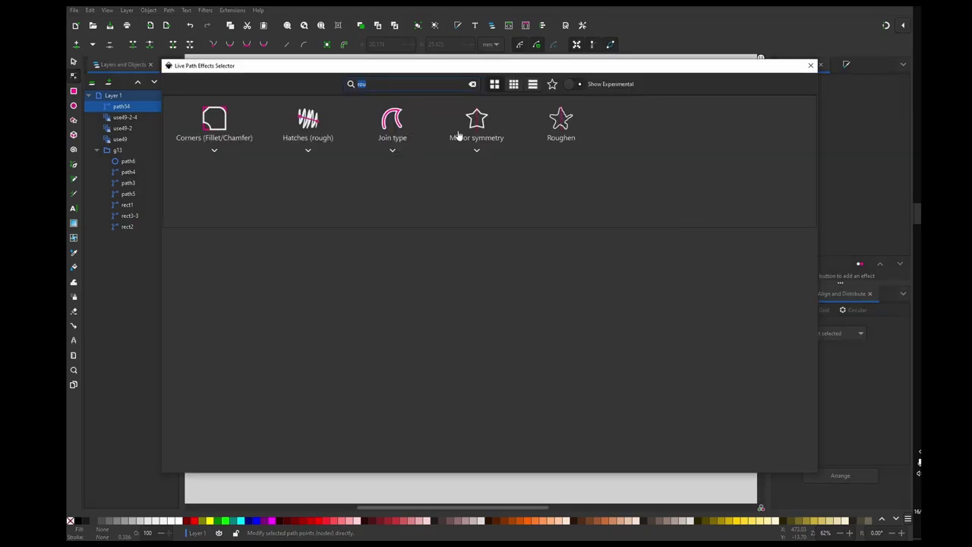
{"action": "type", "text": "roug"}
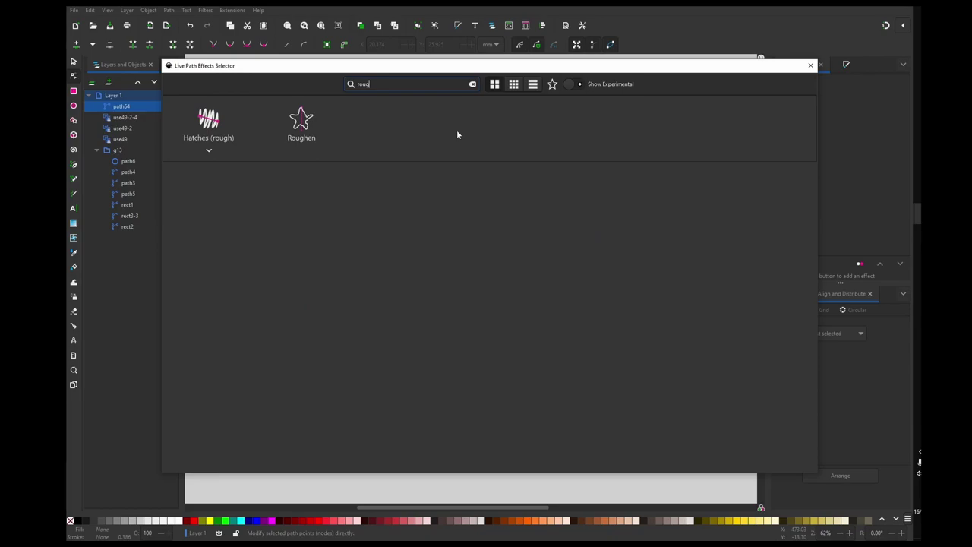
{"action": "left_click", "coordinate": [301, 120]}
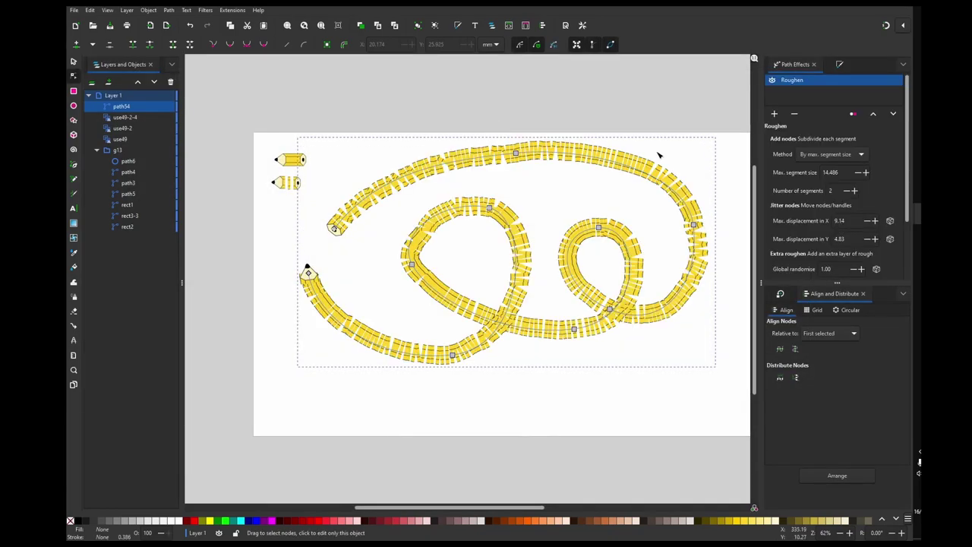
Step: Turn off Shift nodes in the Roughen effect and set its handles to Retract
{"action": "scroll", "coordinate": [883, 161], "scroll_direction": "down", "scroll_amount": 3}
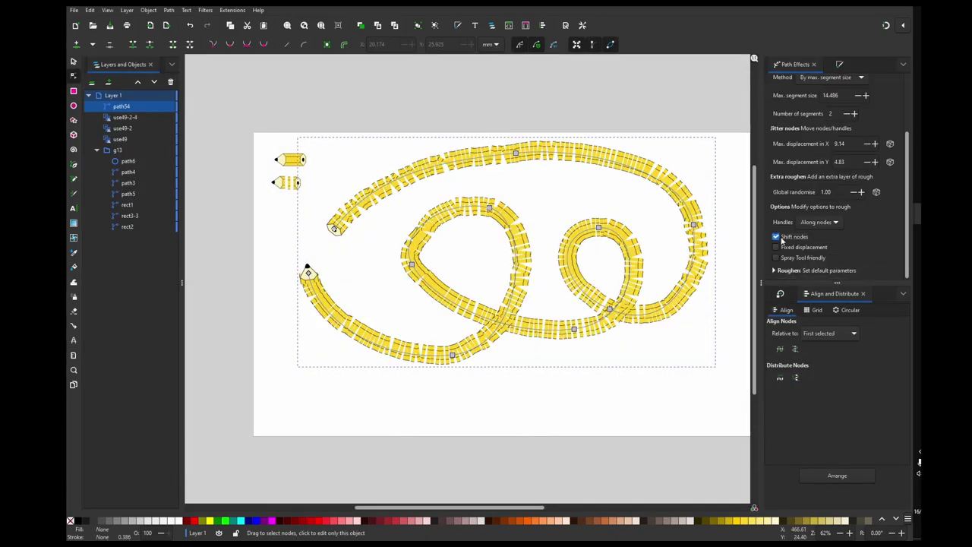
{"action": "left_click", "coordinate": [776, 237]}
{"action": "left_click", "coordinate": [816, 221]}
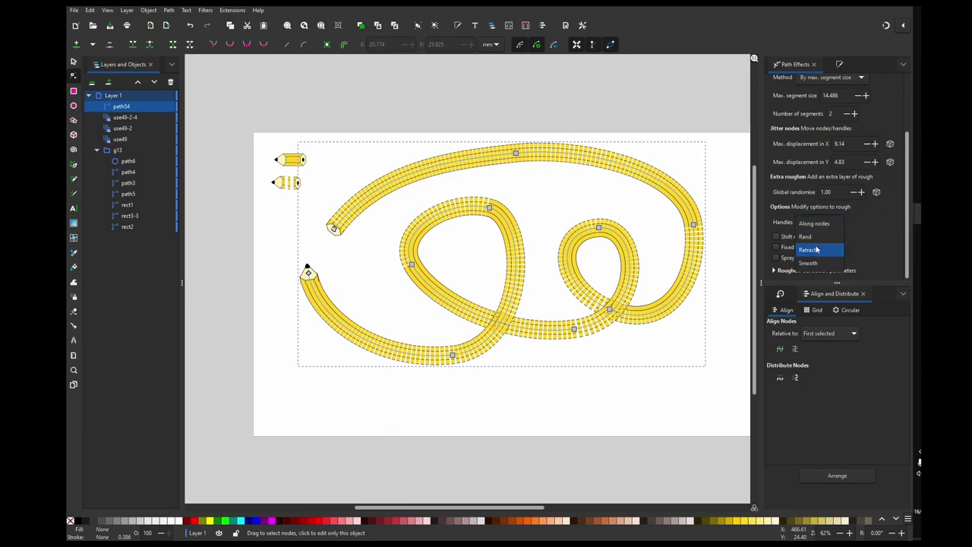
{"action": "left_click", "coordinate": [809, 250]}
Step: Set the Roughen effect's maximum segment size to 8
{"action": "scroll", "coordinate": [867, 240], "scroll_direction": "up", "scroll_amount": 3}
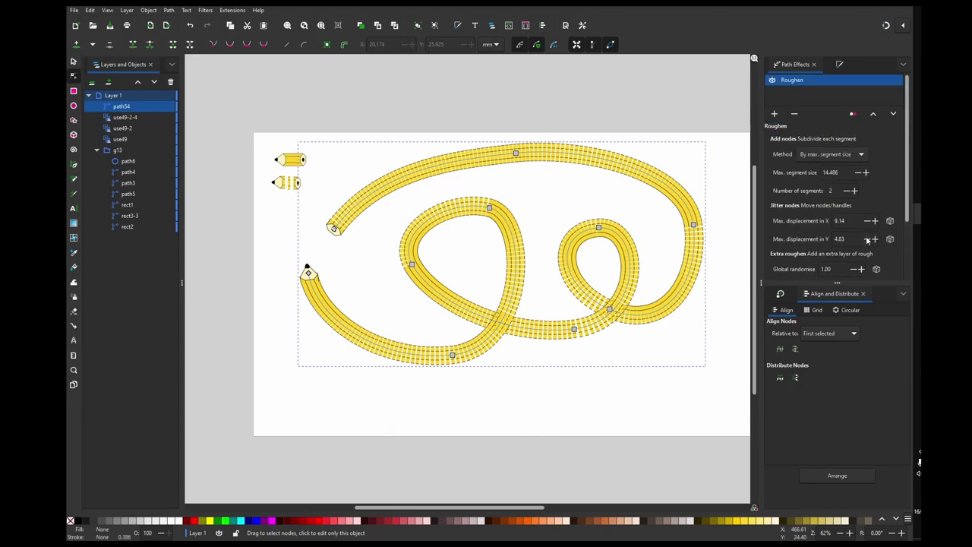
{"action": "left_click_drag", "start_coordinate": [843, 173], "coordinate": [789, 181]}
{"action": "type", "text": "8"}
{"action": "key", "text": "Return"}
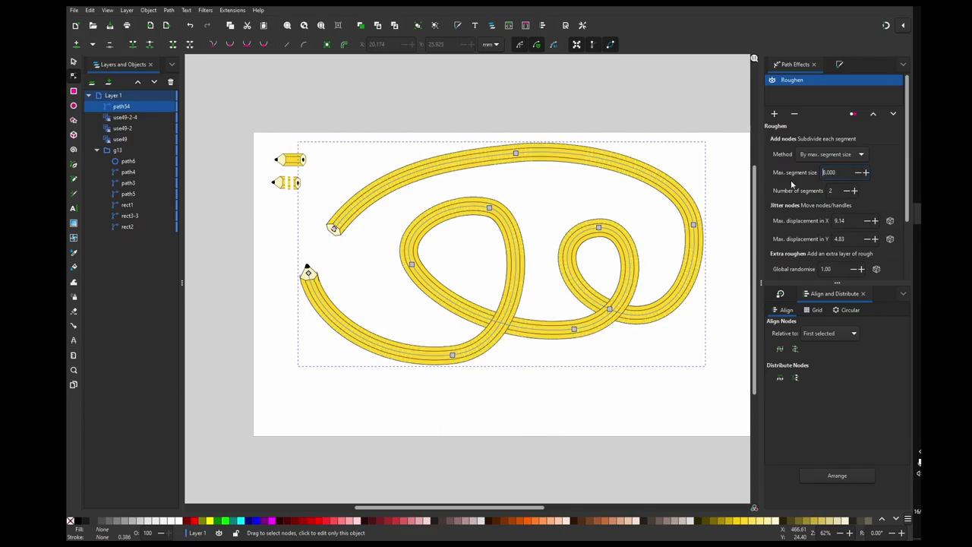
Step: Adjust the curve handle at the top node of the larger loop and set Roughen's maximum segment size to 10
{"action": "left_click", "coordinate": [490, 208]}
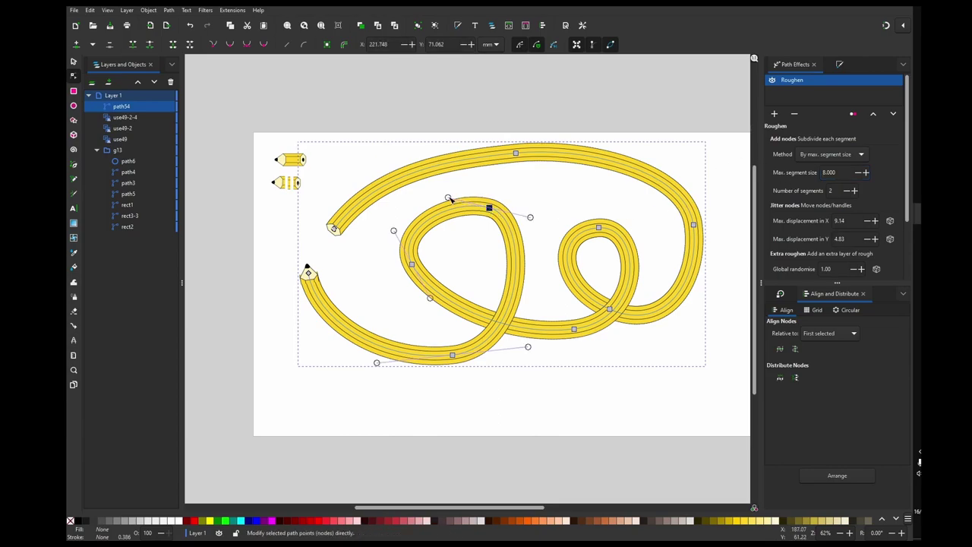
{"action": "left_click_drag", "start_coordinate": [450, 188], "coordinate": [450, 183]}
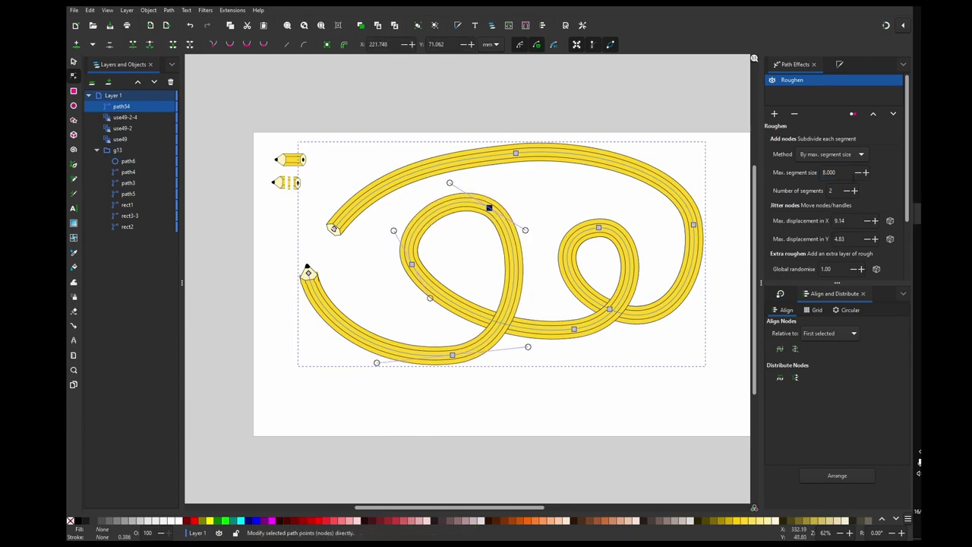
{"action": "key", "text": "Return"}
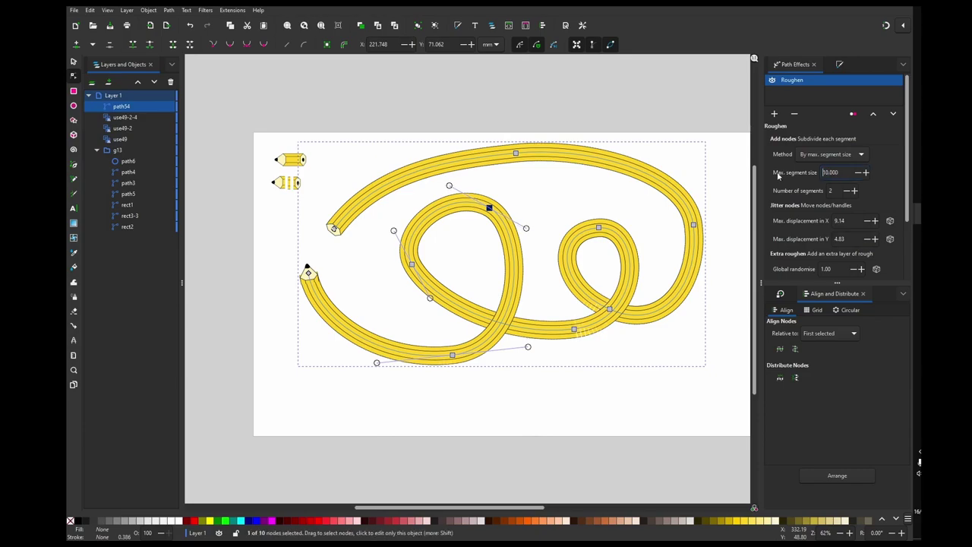
Step: Fine-tune the curve handle at the top node of the larger loop and deselect the path
{"action": "left_click_drag", "start_coordinate": [525, 230], "coordinate": [517, 239]}
{"action": "left_click", "coordinate": [553, 202]}
{"action": "left_click", "coordinate": [545, 233]}
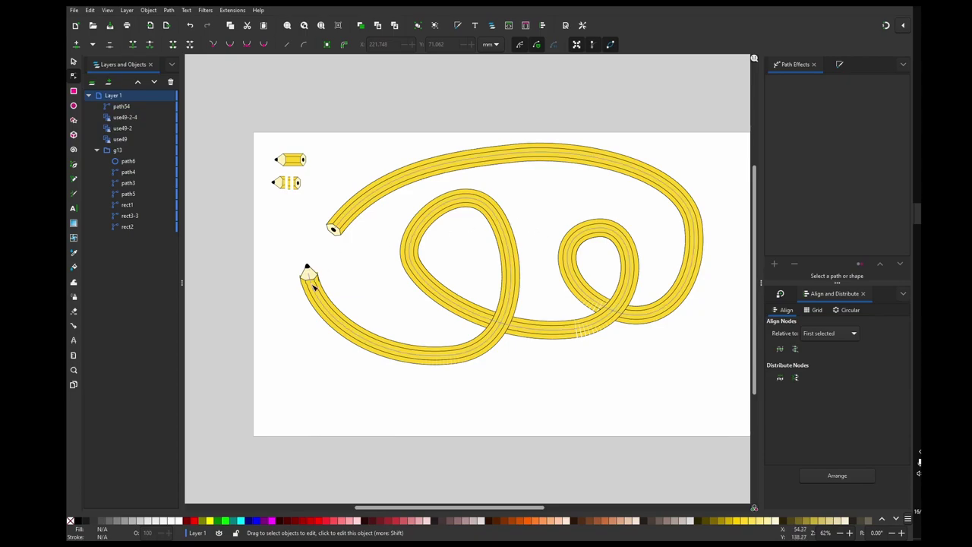
Step: Reselect the looping path and set its Roughen effect's maximum segment size to 8
{"action": "left_click", "coordinate": [601, 330]}
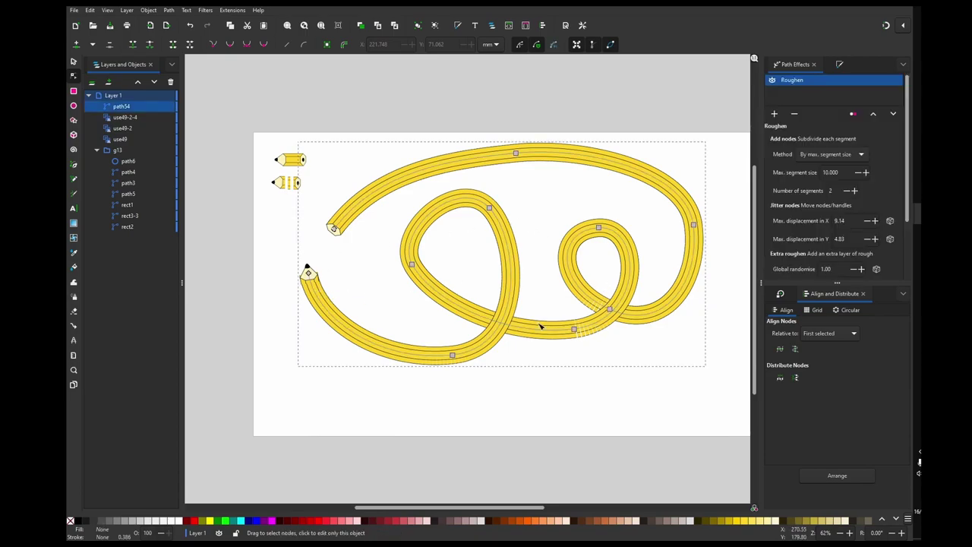
{"action": "left_click", "coordinate": [574, 330]}
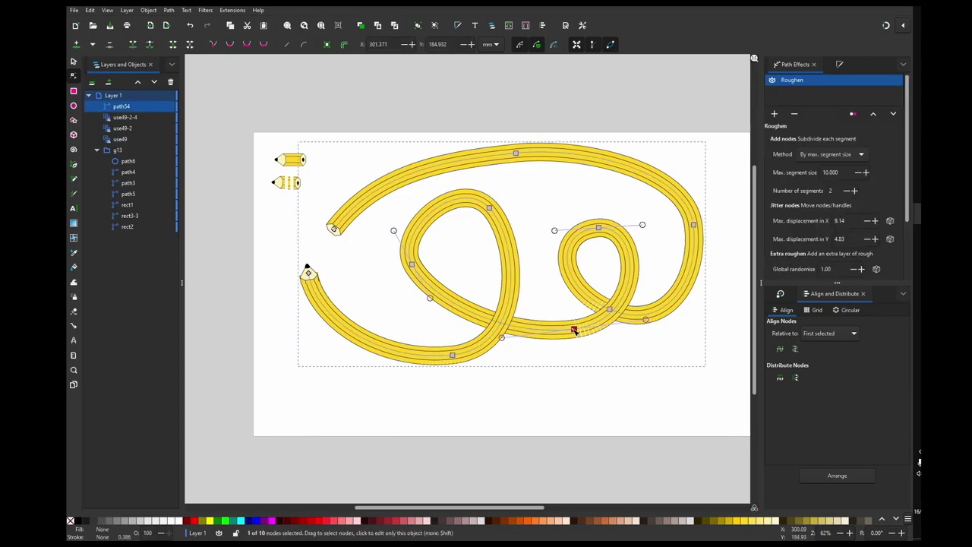
{"action": "left_click_drag", "start_coordinate": [837, 172], "coordinate": [793, 175]}
{"action": "type", "text": "3"}
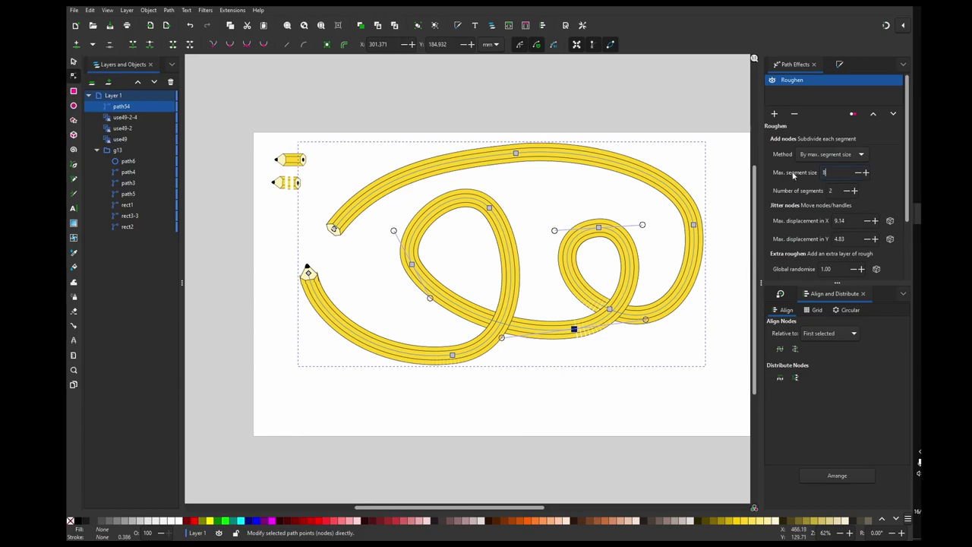
{"action": "key", "text": "Return"}
Step: Increase the start marker's Offset X until the pencil tip joins the body cleanly without stray line ends
{"action": "scroll", "coordinate": [341, 301], "scroll_direction": "up", "scroll_amount": 3}
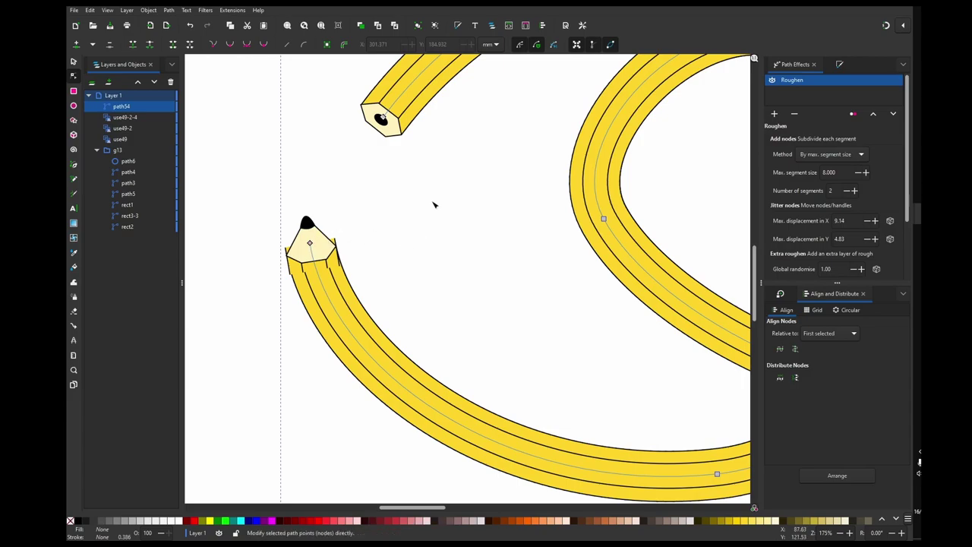
{"action": "left_click", "coordinate": [840, 64]}
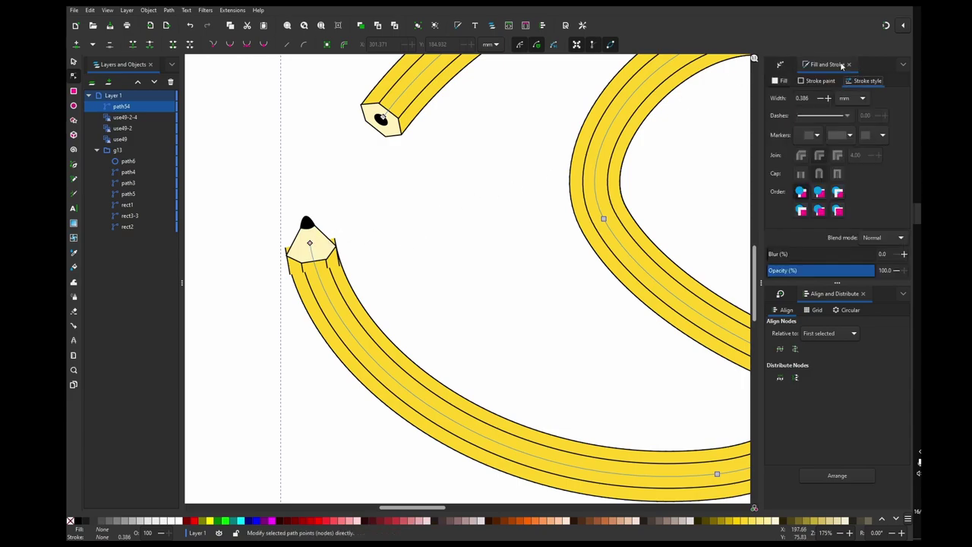
{"action": "left_click", "coordinate": [813, 135]}
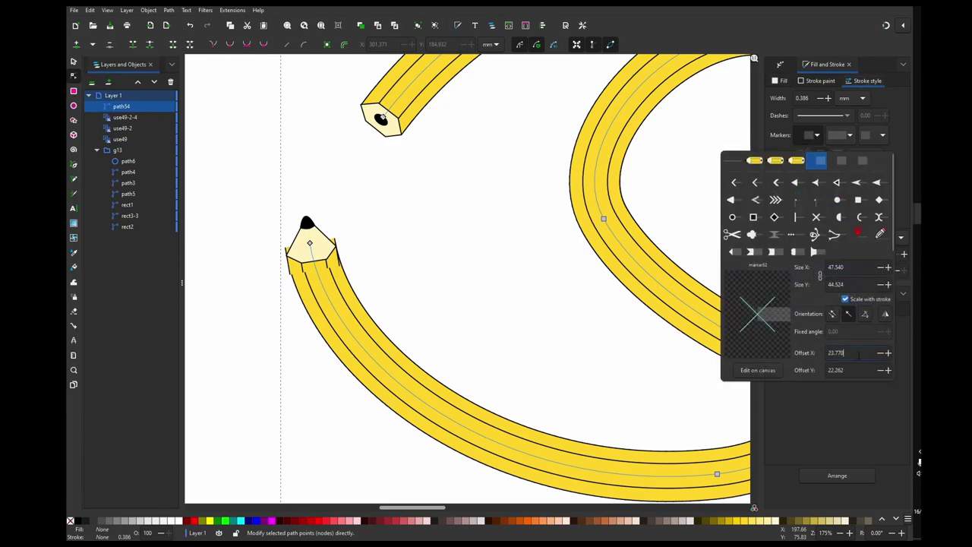
{"action": "scroll", "coordinate": [859, 355], "scroll_direction": "up", "scroll_amount": 3}
{"action": "scroll", "coordinate": [858, 353], "scroll_direction": "up", "scroll_amount": 8}
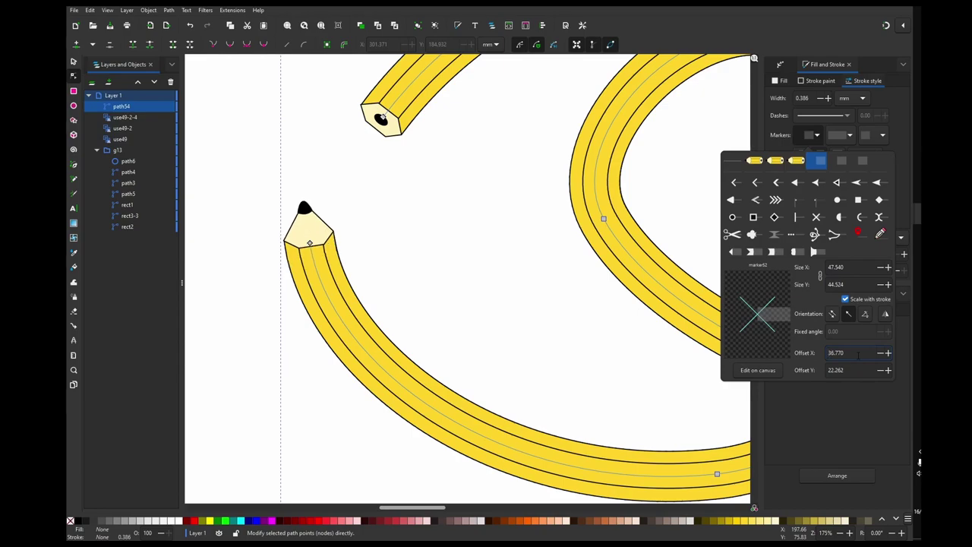
{"action": "scroll", "coordinate": [859, 353], "scroll_direction": "up", "scroll_amount": 5}
{"action": "scroll", "coordinate": [859, 353], "scroll_direction": "up", "scroll_amount": 2}
{"action": "scroll", "coordinate": [859, 353], "scroll_direction": "up", "scroll_amount": 2}
{"action": "scroll", "coordinate": [859, 353], "scroll_direction": "down", "scroll_amount": 1}
Step: Adjust the end marker's Offset X so the pencil's flat end sits just beyond the path's end node
{"action": "left_click", "coordinate": [874, 134]}
{"action": "left_click", "coordinate": [873, 135]}
{"action": "scroll", "coordinate": [855, 353], "scroll_direction": "down", "scroll_amount": 6}
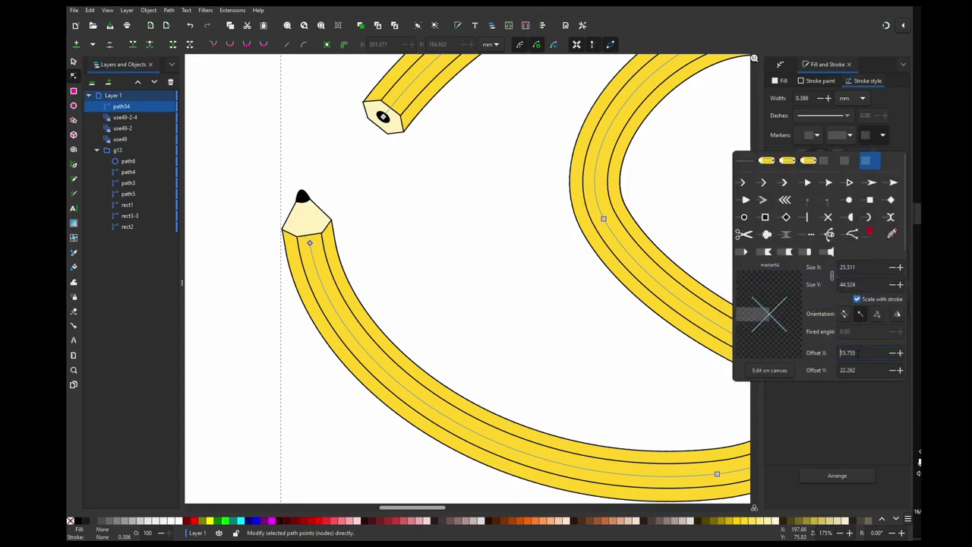
{"action": "left_click", "coordinate": [605, 347]}
{"action": "scroll", "coordinate": [605, 347], "scroll_direction": "down", "scroll_amount": 1}
{"action": "scroll", "coordinate": [607, 349], "scroll_direction": "down", "scroll_amount": 1}
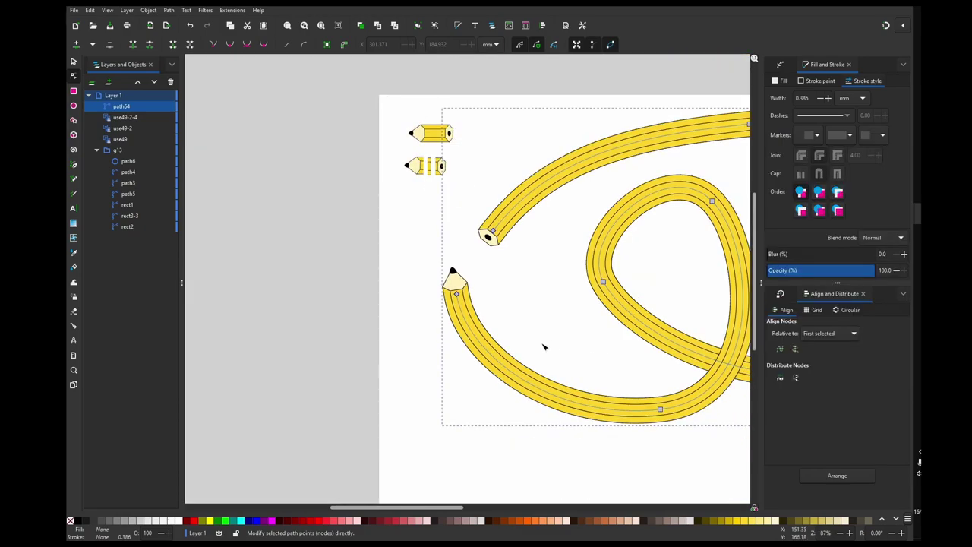
Step: Move the path's end node slightly closer to the pencil tip
{"action": "left_click_drag", "start_coordinate": [651, 338], "coordinate": [527, 344]}
{"action": "scroll", "coordinate": [533, 344], "scroll_direction": "down", "scroll_amount": 1}
{"action": "left_click_drag", "start_coordinate": [635, 329], "coordinate": [529, 349]}
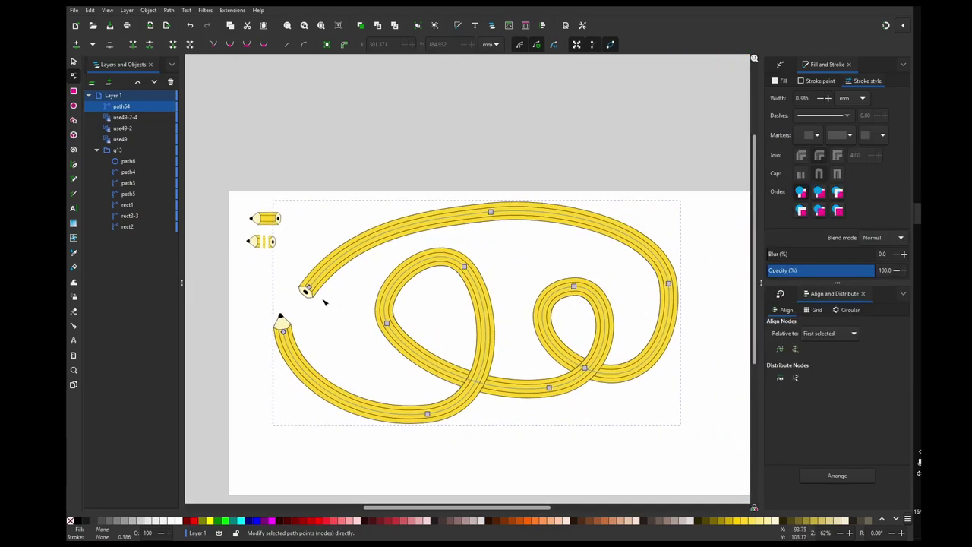
{"action": "mouse_move", "coordinate": [309, 288]}
{"action": "left_mouse_down"}
{"action": "mouse_move", "coordinate": [315, 297]}
{"action": "mouse_move", "coordinate": [303, 297]}
{"action": "mouse_move", "coordinate": [315, 309]}
{"action": "left_mouse_up"}
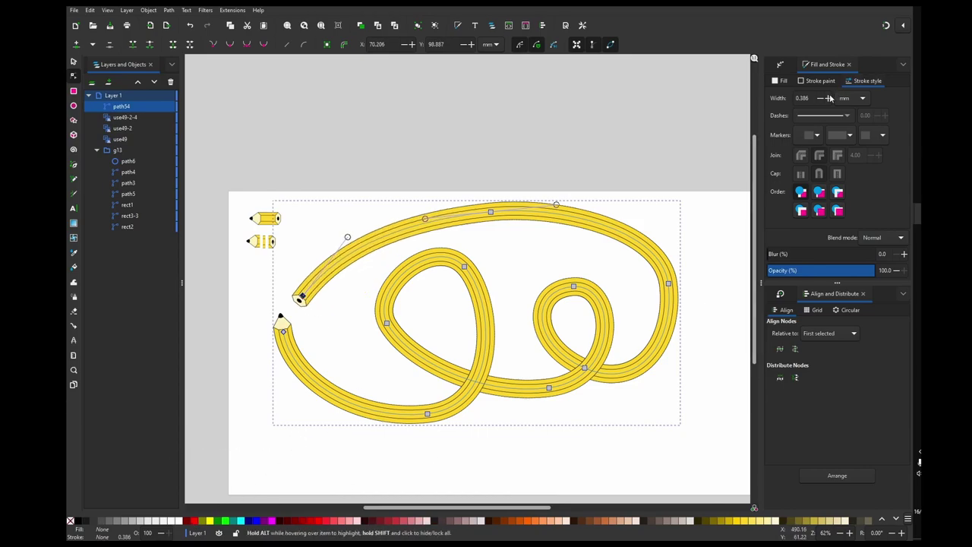
Step: Set the looping path's stroke width to 0.586 mm and shift the larger loop's left node slightly inward
{"action": "double_click", "coordinate": [802, 98]}
{"action": "type", "text": "0.586"}
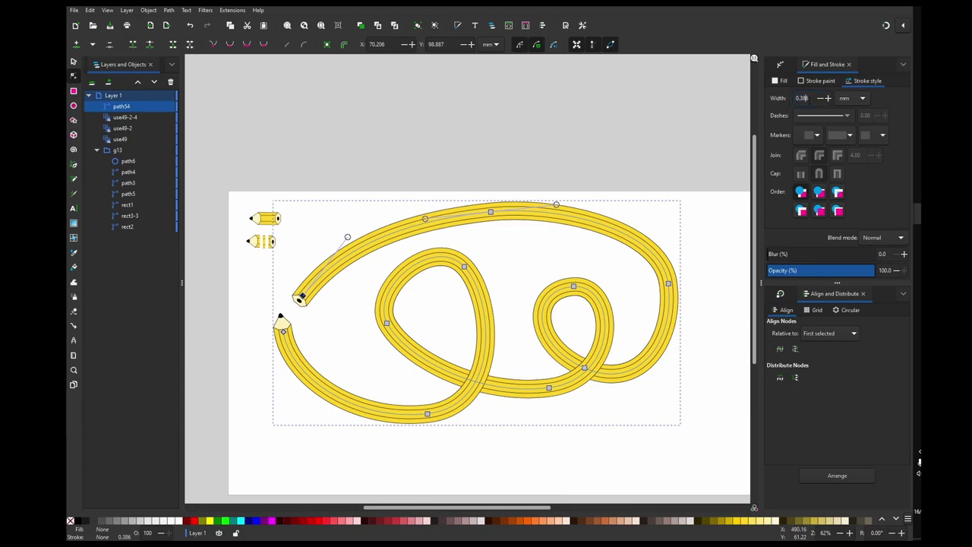
{"action": "key", "text": "Return"}
{"action": "scroll", "coordinate": [810, 98], "scroll_direction": "up", "scroll_amount": 1}
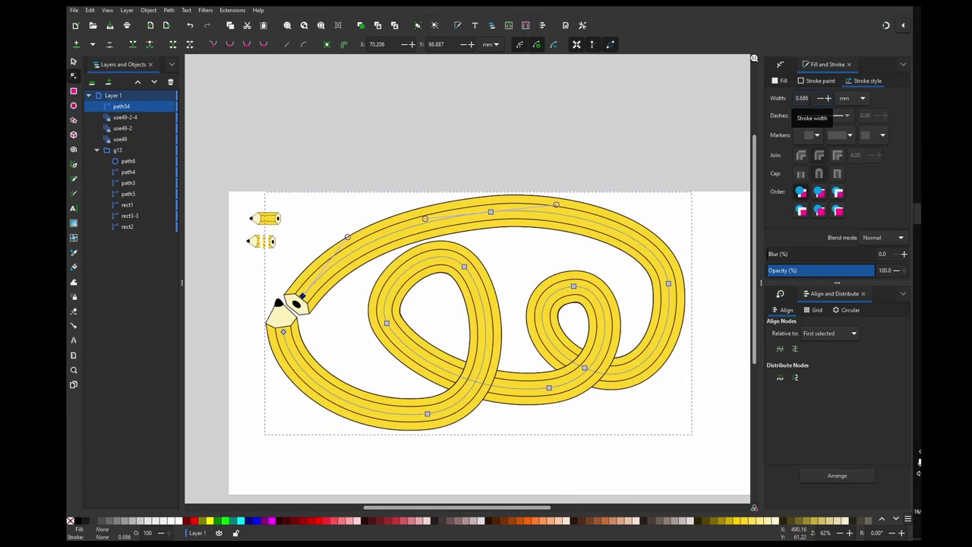
{"action": "key", "text": "Down"}
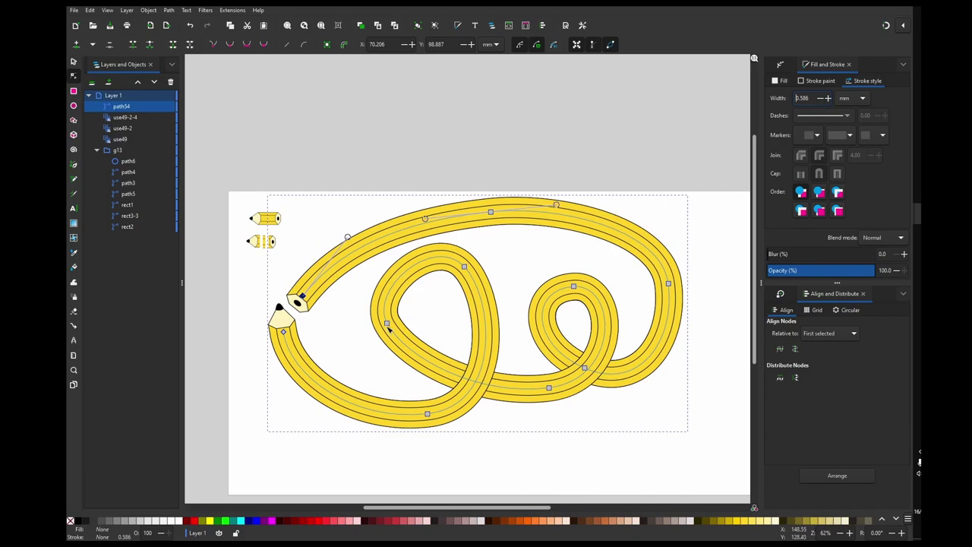
{"action": "left_click_drag", "start_coordinate": [395, 329], "coordinate": [402, 332]}
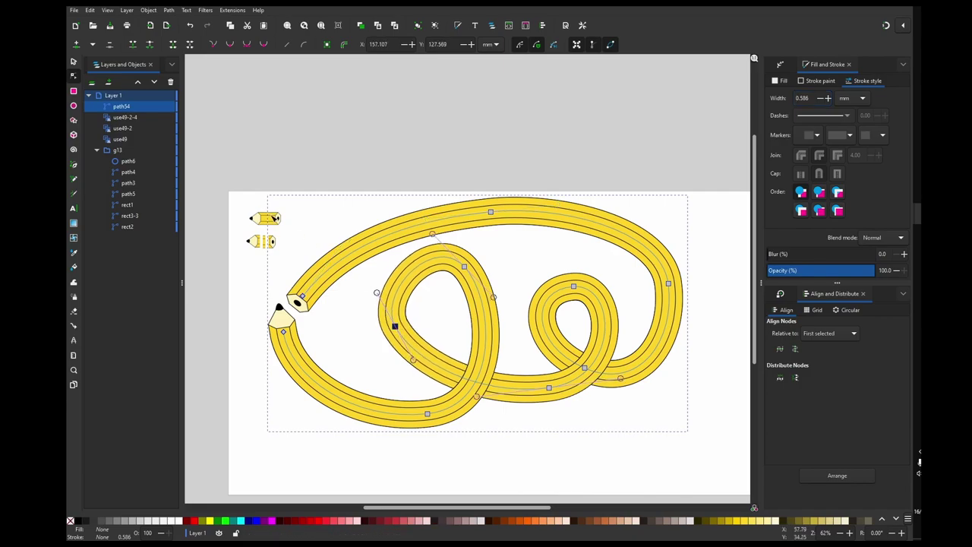
Step: Fill the upper body strip of the original pencil with pale yellow
{"action": "scroll", "coordinate": [271, 227], "scroll_direction": "up", "scroll_amount": 2}
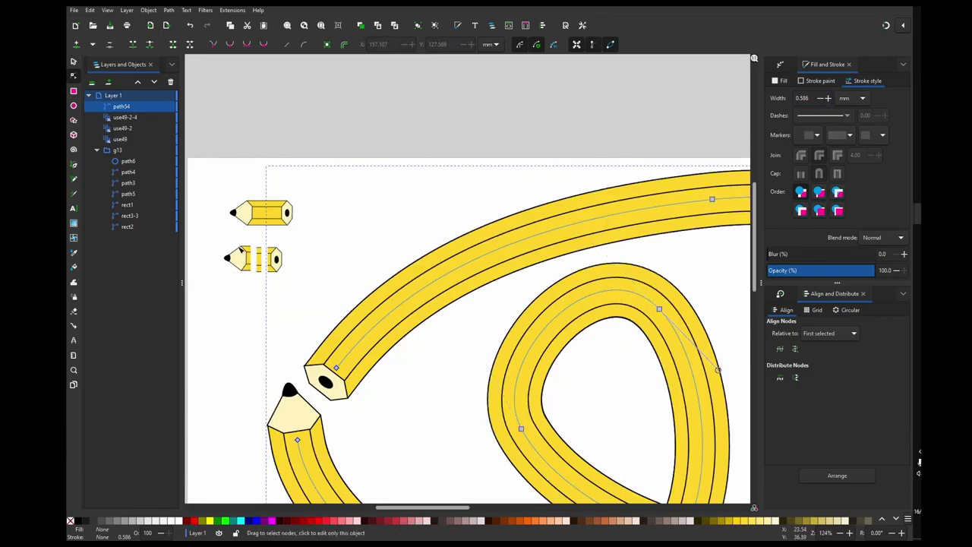
{"action": "scroll", "coordinate": [263, 232], "scroll_direction": "left", "scroll_amount": 2}
{"action": "left_click", "coordinate": [339, 185]}
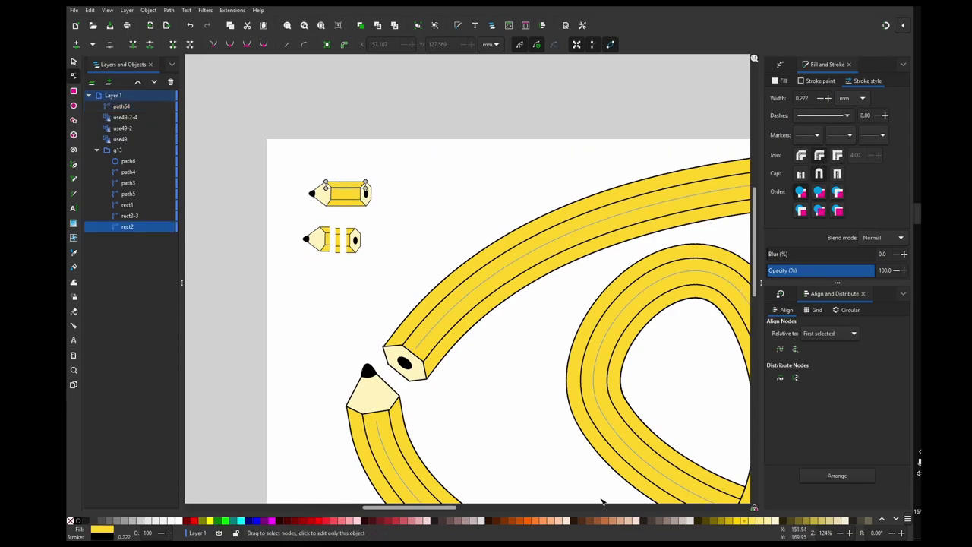
{"action": "left_click", "coordinate": [766, 521]}
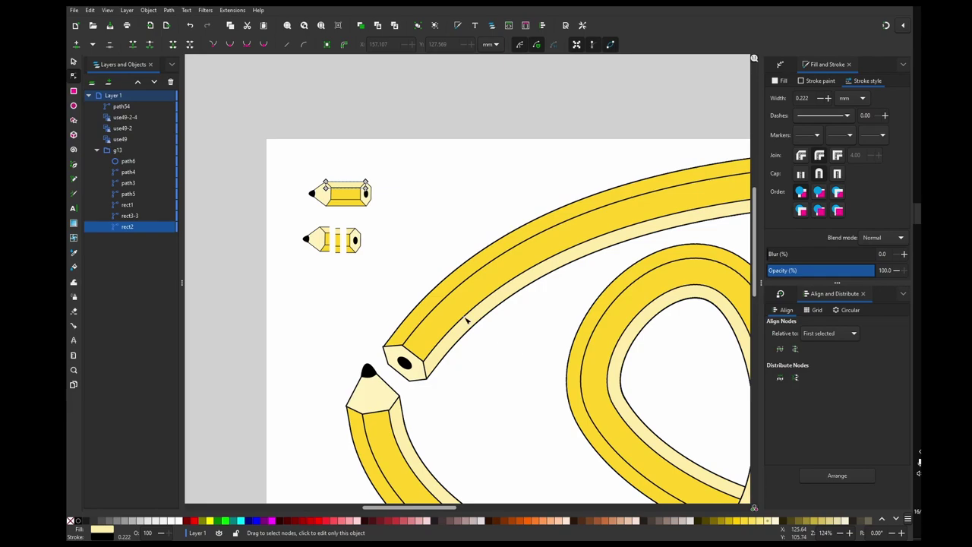
Step: Change the fill hue of the original pencil's lower body strip to orange and deselect it
{"action": "left_click", "coordinate": [350, 206]}
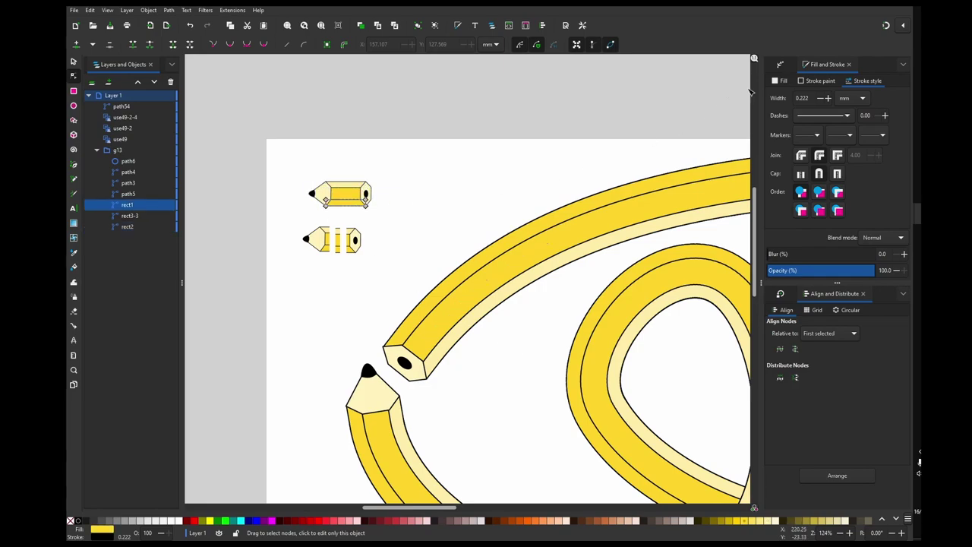
{"action": "left_click", "coordinate": [784, 82]}
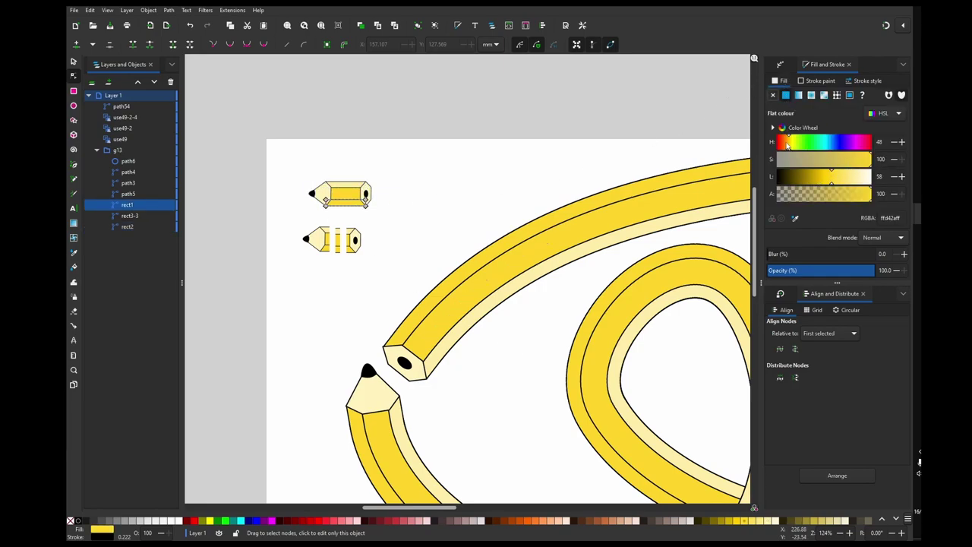
{"action": "left_click", "coordinate": [787, 145]}
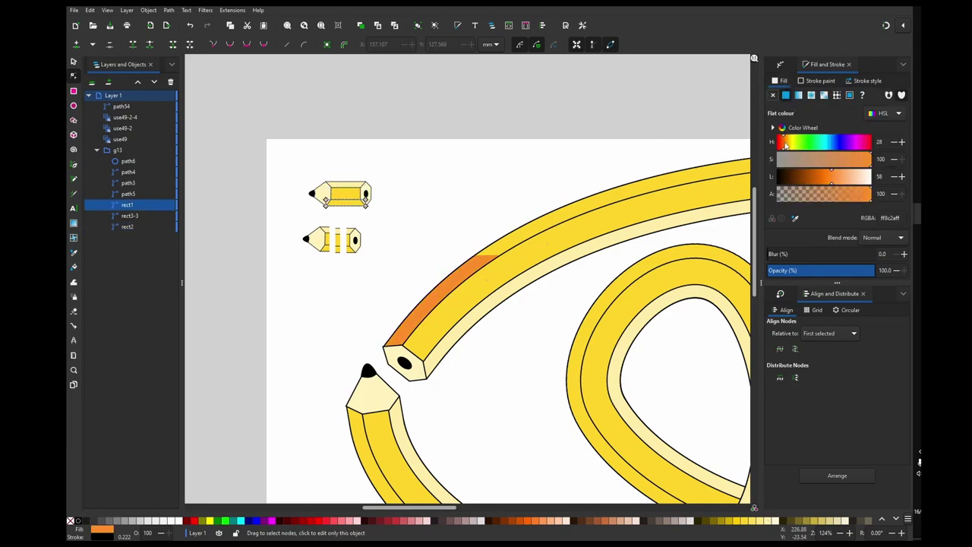
{"action": "left_click", "coordinate": [571, 165]}
{"action": "scroll", "coordinate": [629, 195], "scroll_direction": "down", "scroll_amount": 2}
{"action": "scroll", "coordinate": [532, 198], "scroll_direction": "right", "scroll_amount": 3}
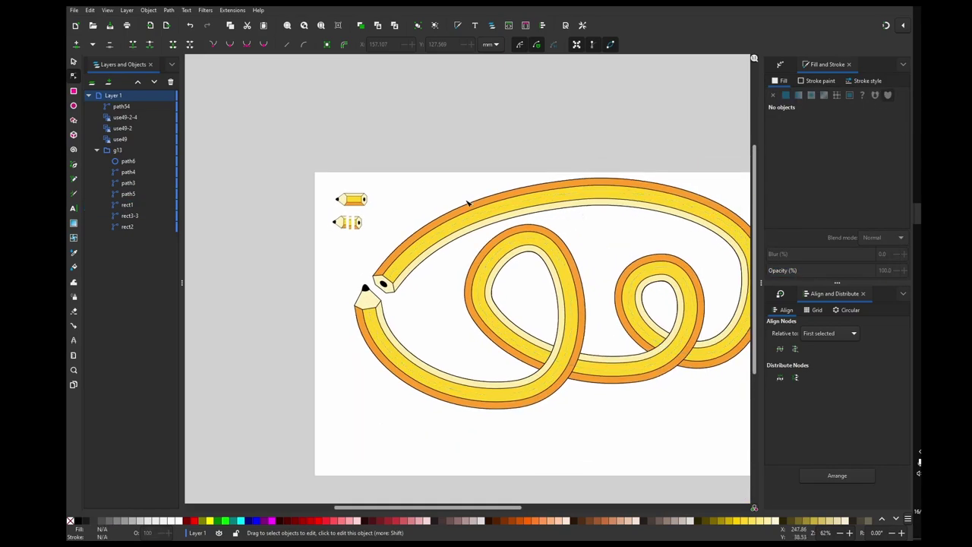
{"action": "scroll", "coordinate": [332, 198], "scroll_direction": "up", "scroll_amount": 5}
{"action": "left_click", "coordinate": [348, 206]}
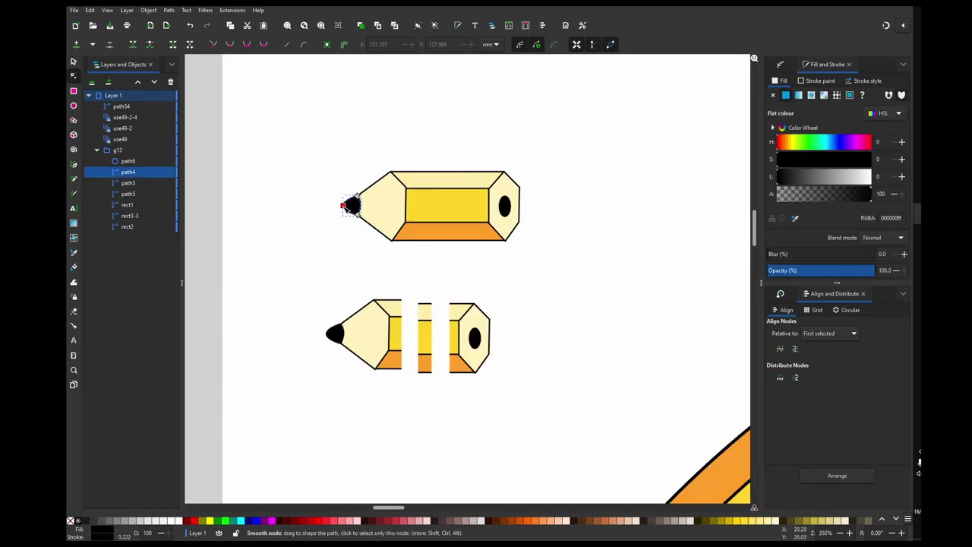
{"action": "scroll", "coordinate": [638, 186], "scroll_direction": "down", "scroll_amount": 4}
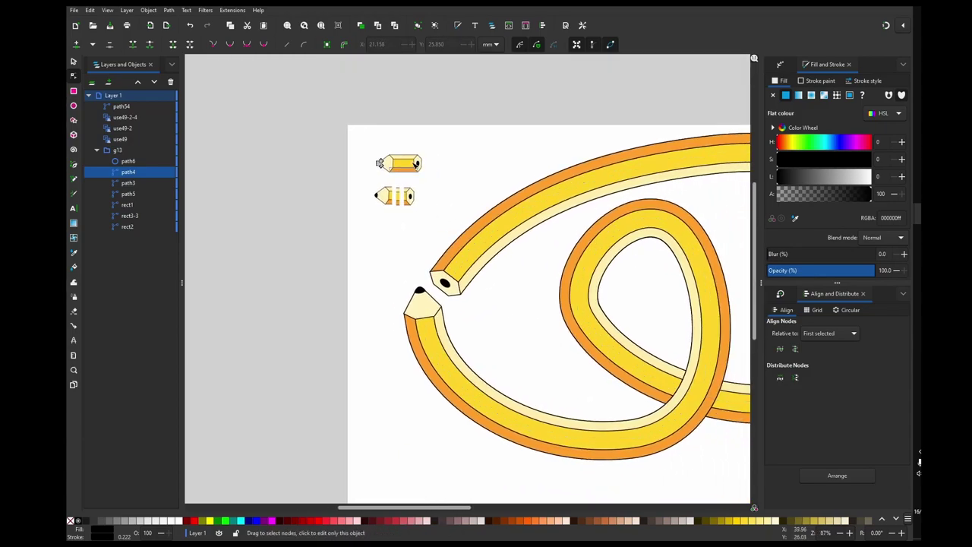
{"action": "left_click_drag", "start_coordinate": [521, 203], "coordinate": [391, 191]}
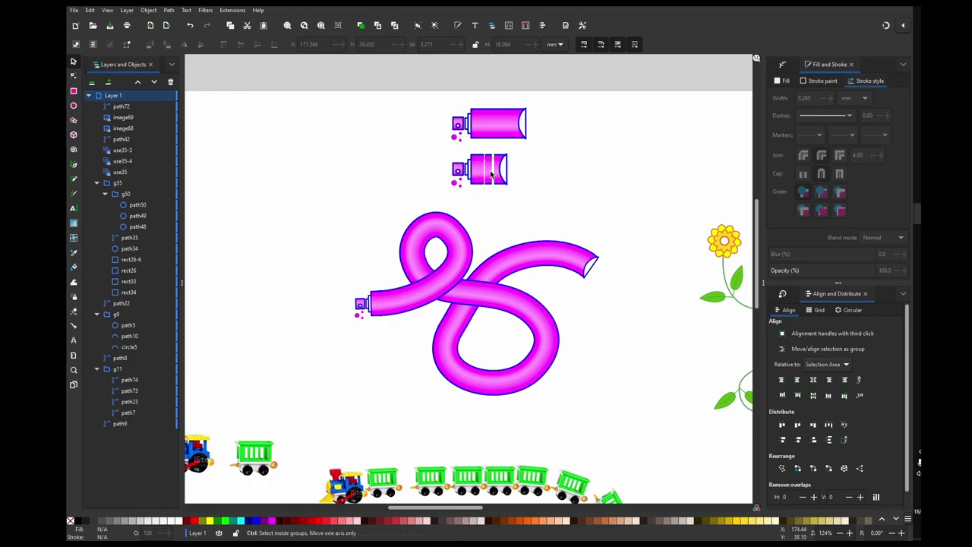
Step: Examine the other marker-on-path examples: the magenta spray tube, the flowering vine and the toy train with its green wagons
{"action": "scroll", "coordinate": [492, 173], "scroll_direction": "up", "scroll_amount": 1}
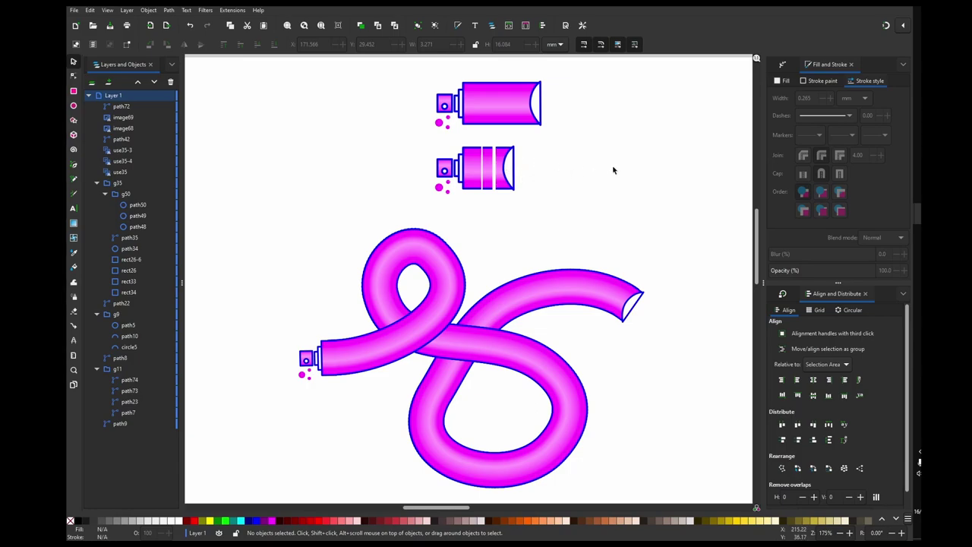
{"action": "scroll", "coordinate": [532, 178], "scroll_direction": "down", "scroll_amount": 2}
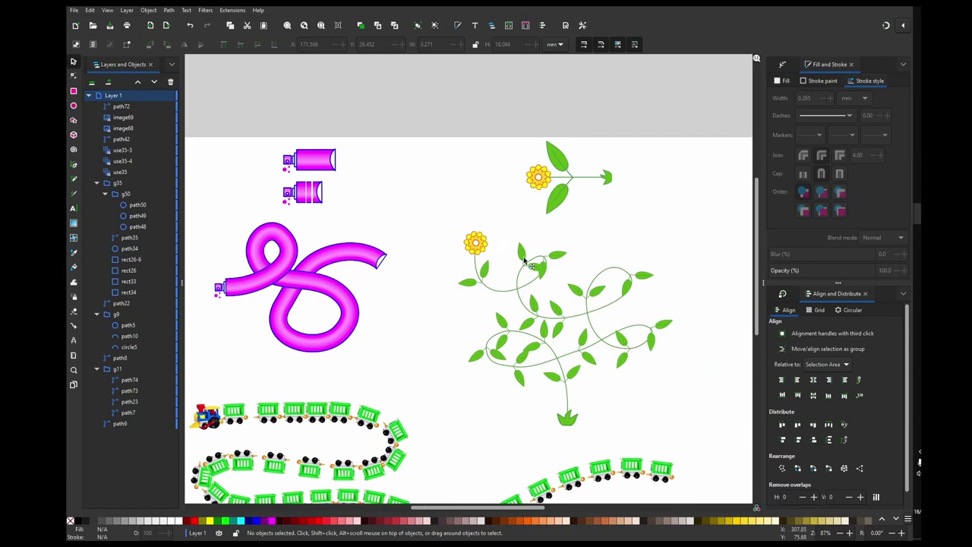
{"action": "scroll", "coordinate": [552, 273], "scroll_direction": "up", "scroll_amount": 1}
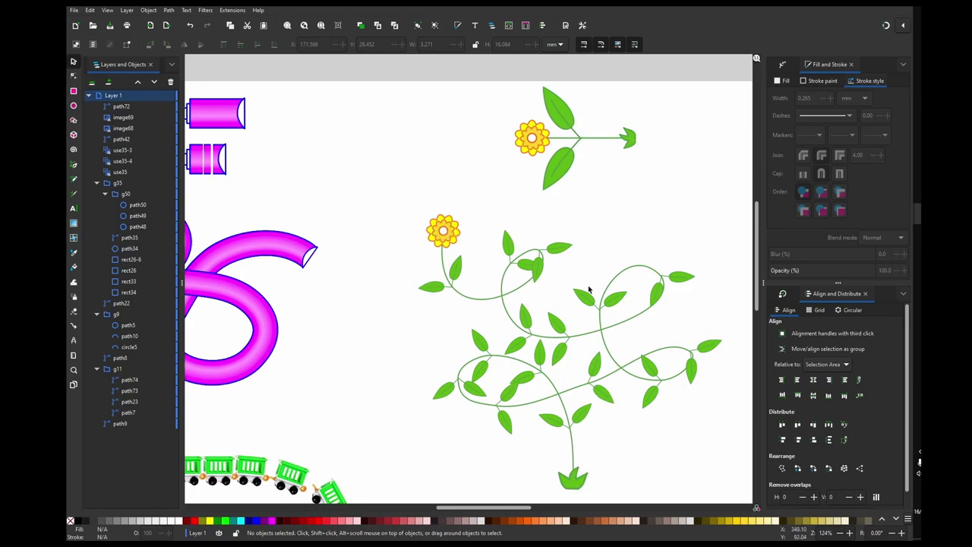
{"action": "mouse_move", "coordinate": [523, 372]}
{"action": "left_mouse_down"}
{"action": "mouse_move", "coordinate": [583, 284]}
{"action": "mouse_move", "coordinate": [513, 241]}
{"action": "mouse_move", "coordinate": [478, 250]}
{"action": "mouse_move", "coordinate": [474, 263]}
{"action": "left_mouse_up"}
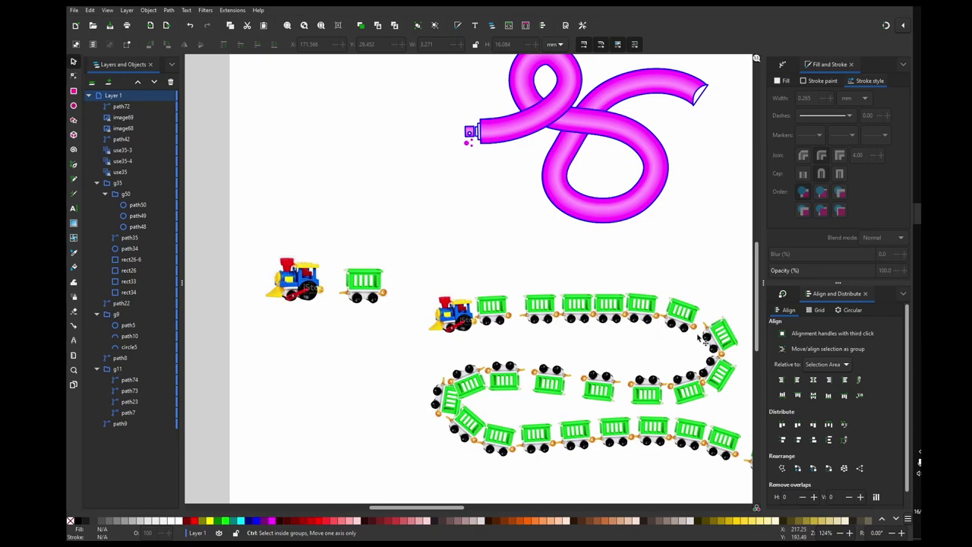
{"action": "scroll", "coordinate": [480, 325], "scroll_direction": "up", "scroll_amount": 4}
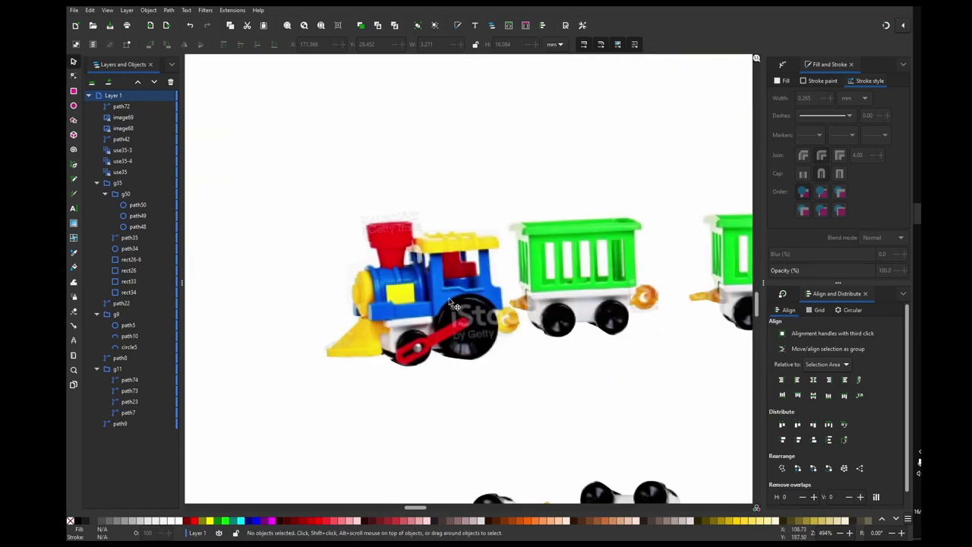
{"action": "scroll", "coordinate": [479, 324], "scroll_direction": "down", "scroll_amount": 3}
{"action": "scroll", "coordinate": [480, 325], "scroll_direction": "down", "scroll_amount": 3}
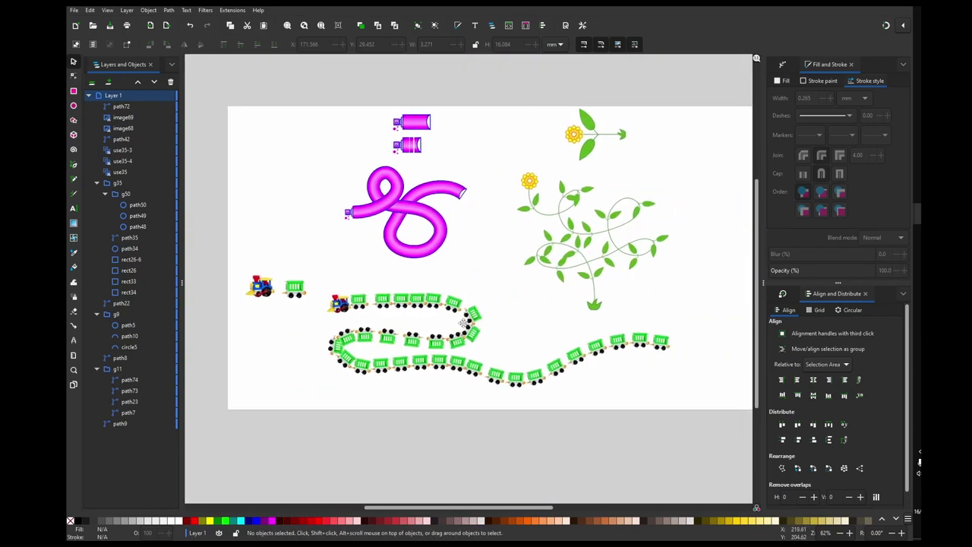
{"action": "left_click_drag", "start_coordinate": [491, 275], "coordinate": [520, 267]}
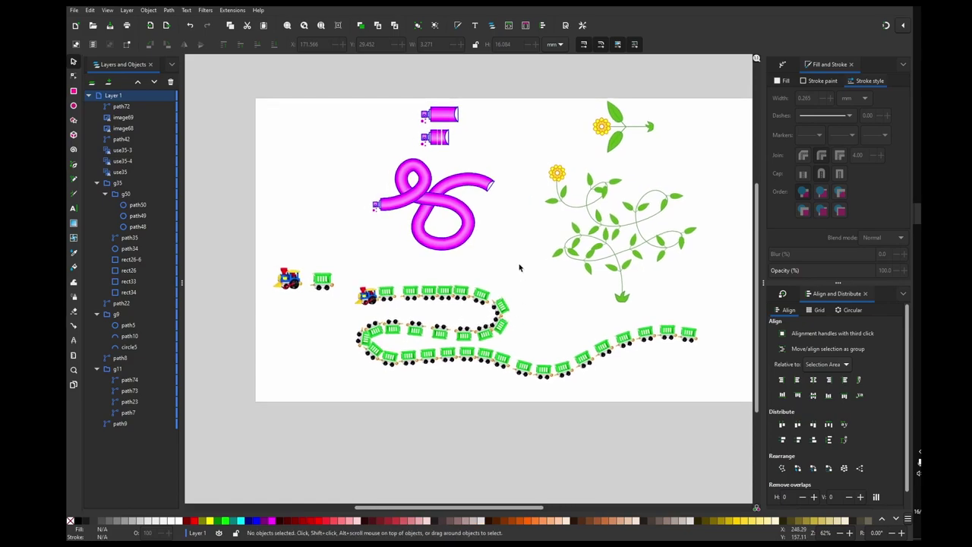